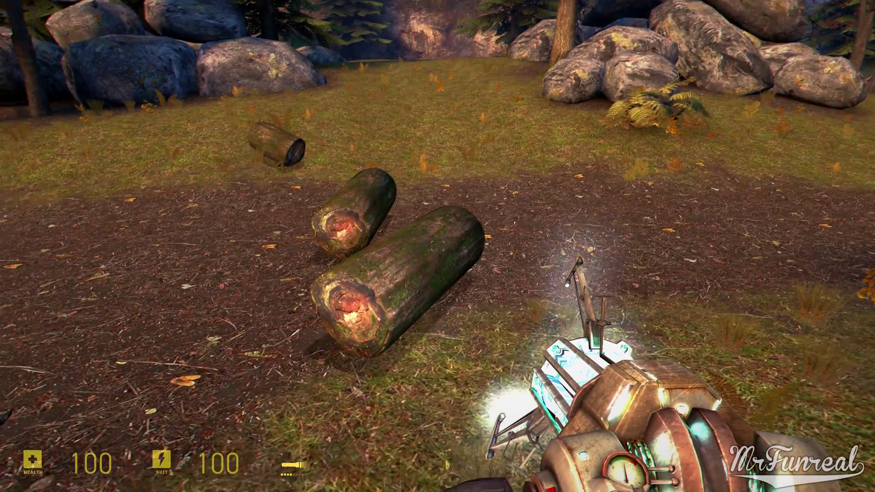
Grab a log with the gravity gun, then lift the body and launch it into the sky
right_click(437, 246)
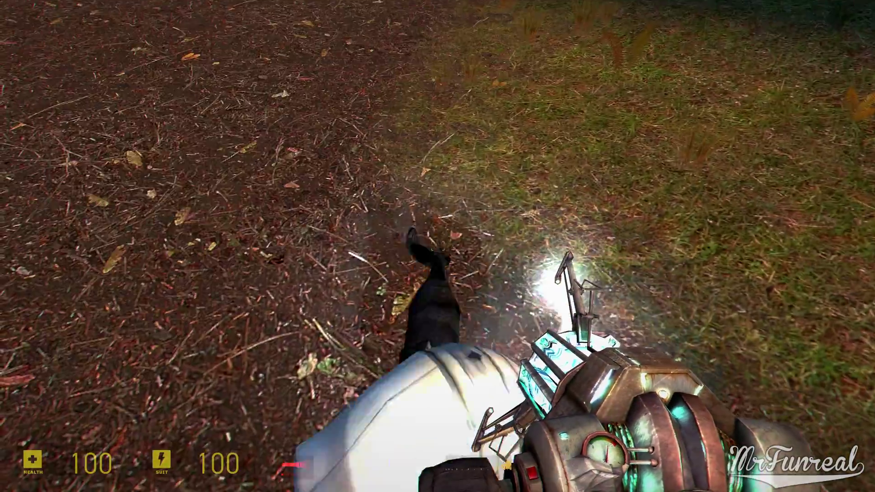
right_click(437, 246)
left_click(438, 246)
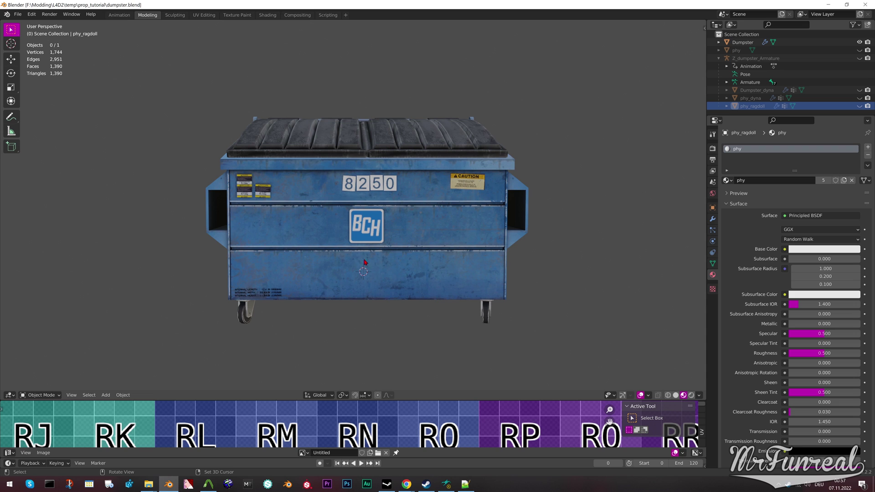
Unhide and select the phy collision mesh, orbiting around the dumpster to view it
scroll(364, 261, "down", 4)
middle_click_drag(364, 261, 313, 244)
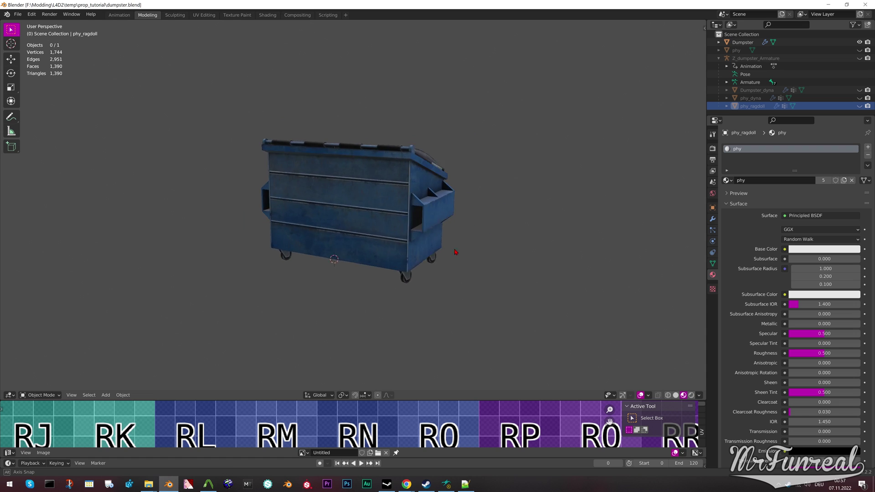
middle_click_drag(458, 252, 662, 242)
scroll(662, 243, "up", 1)
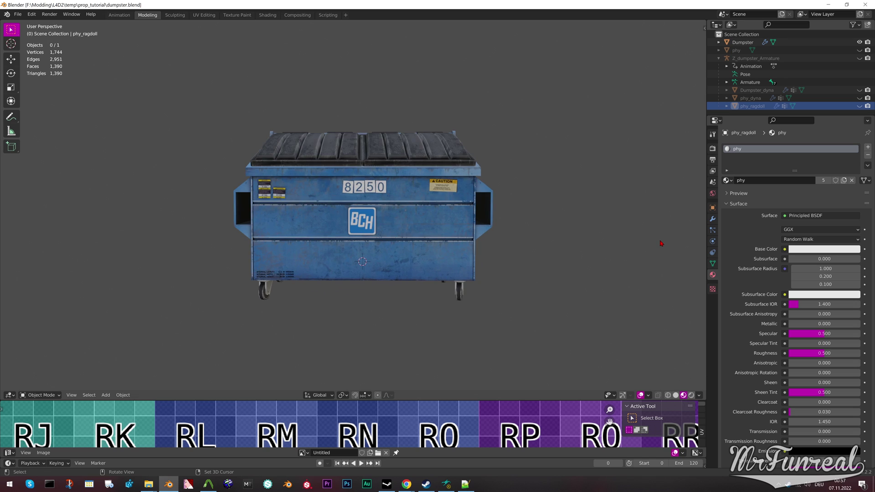
left_click(859, 51)
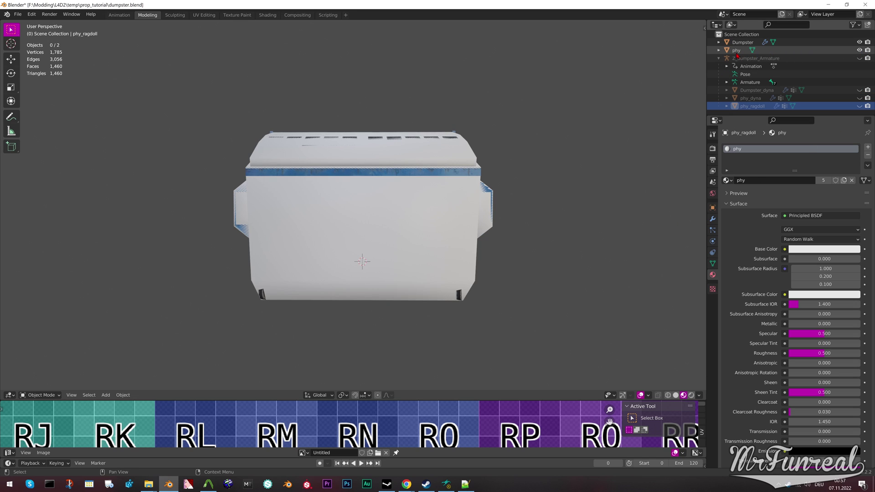
left_click(756, 50)
middle_click_drag(379, 224, 358, 228)
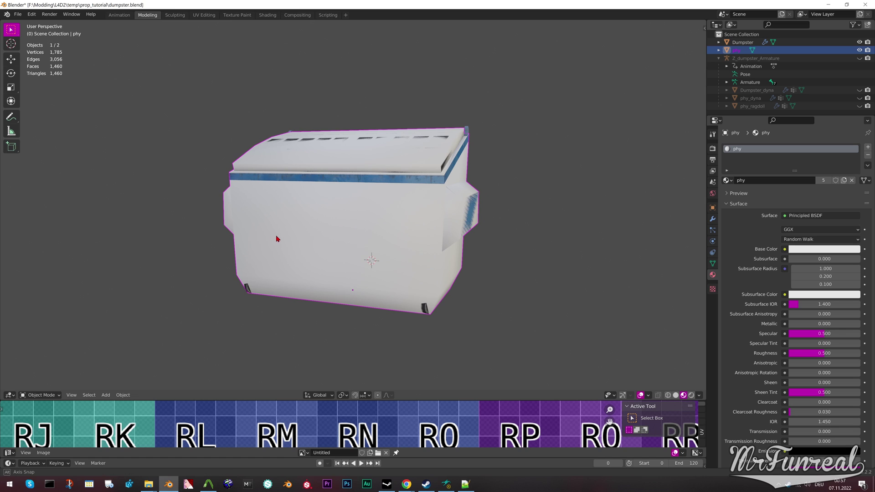
mouse_move(275, 238)
middle_mouse_down()
mouse_move(390, 243)
mouse_move(331, 234)
middle_mouse_up()
Inspect phy in wireframe from front, right and top views, then return to solid shading
key("shift+z")
key("KP_1")
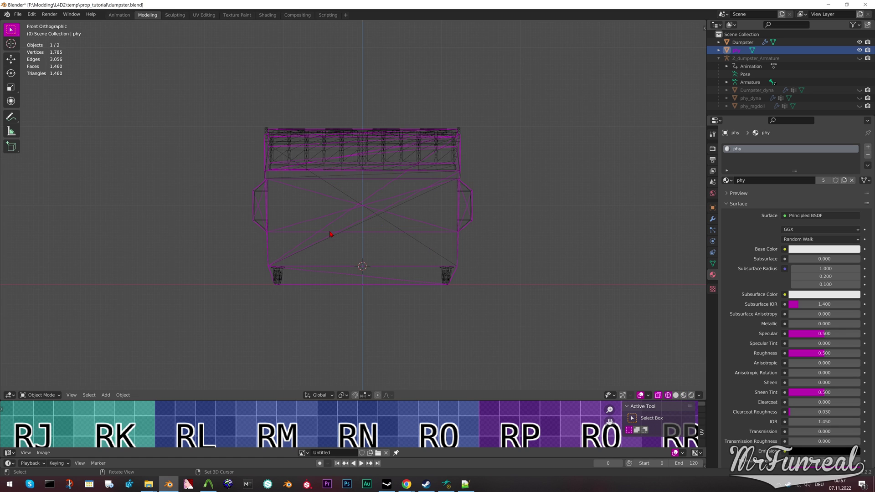
scroll(331, 234, "up", 2)
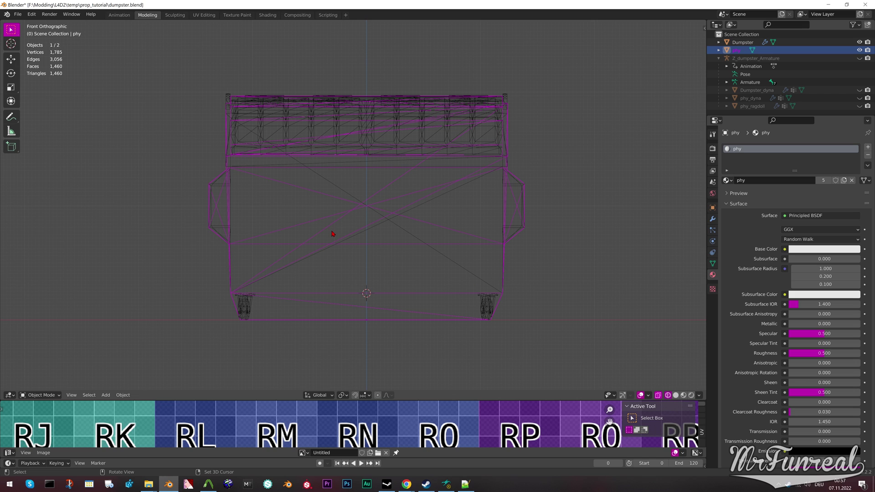
key("KP_3")
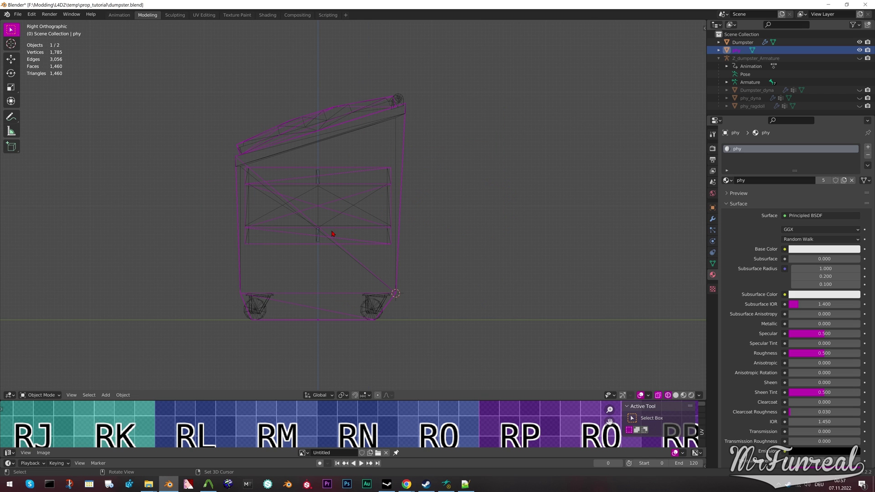
key("KP_8")
key("KP_4")
key("shift+z")
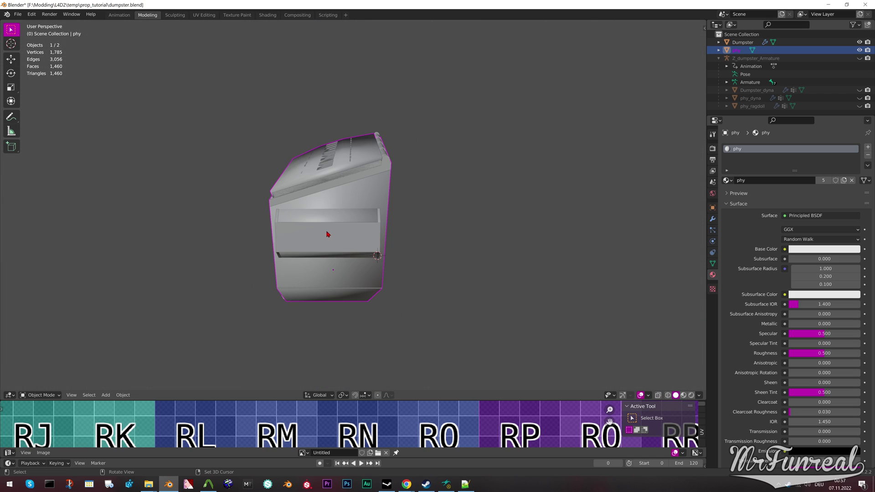
key("g")
key("Escape")
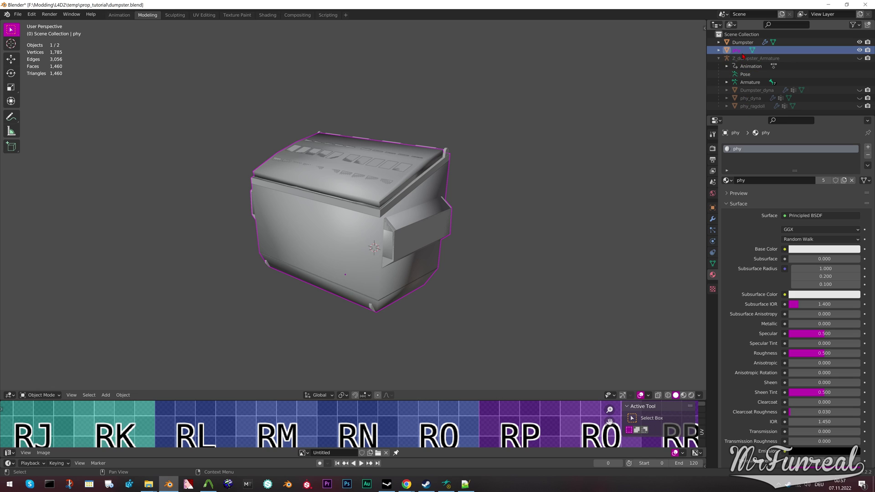
Hide Dumpster and phy, show Dumpster_dyna, and pose the armature with the lid1 bone selected
left_click(860, 59, "ctrl")
left_click(859, 90)
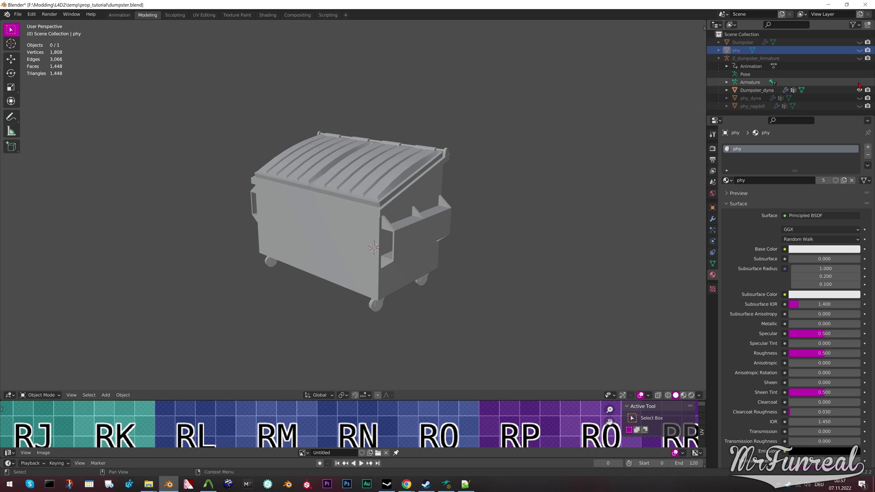
left_click(769, 57)
key("ctrl+Tab")
left_click(405, 146)
Test-swing the lid bone open to -119° on X, then undo it
key("r")
key("x")
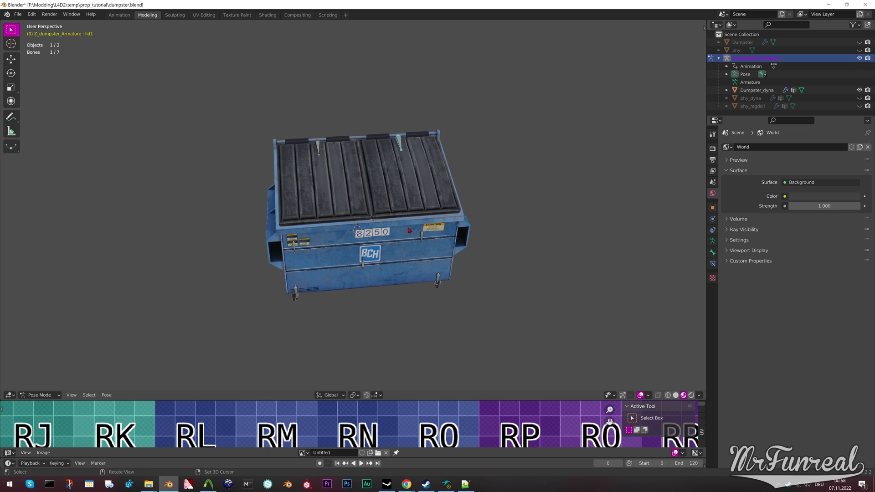
key("x")
left_click(524, 250)
middle_click_drag(524, 250, 433, 237)
middle_click_drag(317, 188, 256, 192)
key("ctrl+z")
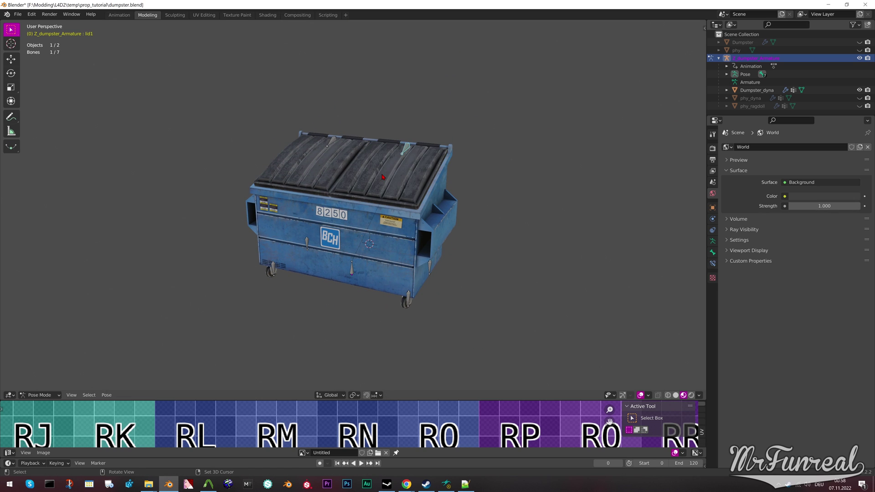
Show phy_dyna and test-move the lid and wheel1 bones without applying changes
left_click(860, 98)
key("r")
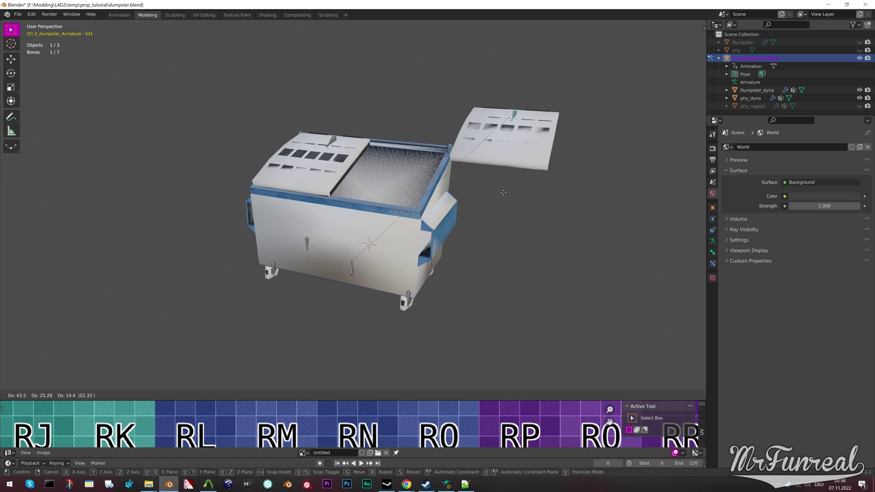
key("Escape")
middle_click_drag(504, 195, 456, 228)
left_click(337, 295)
key("g")
key("Escape")
Frame the dumpster from the front in wireframe, zoomed in on the left wheel
middle_click_drag(427, 259, 383, 279)
key("KP_1")
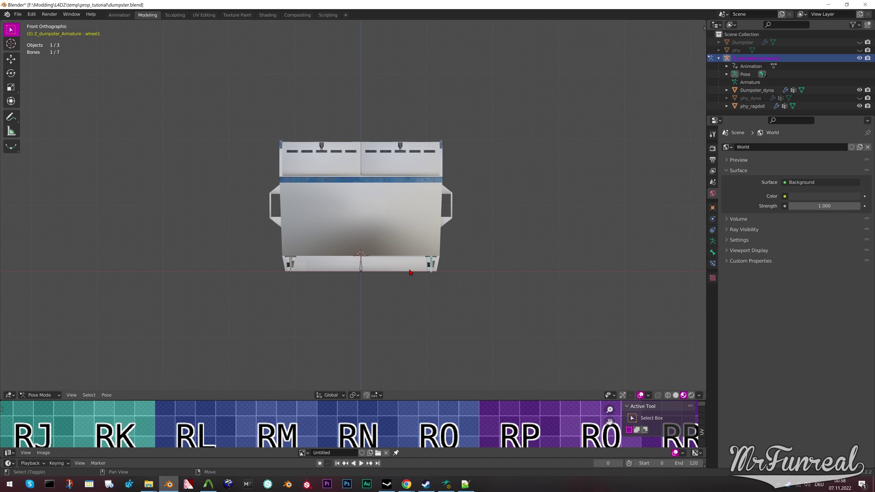
scroll(410, 268, "up", 5)
scroll(289, 229, "up", 4)
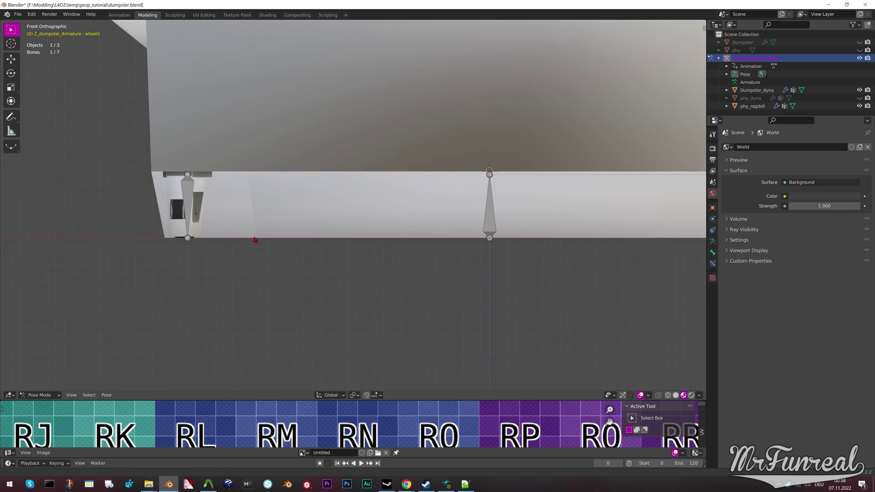
key("shift+z")
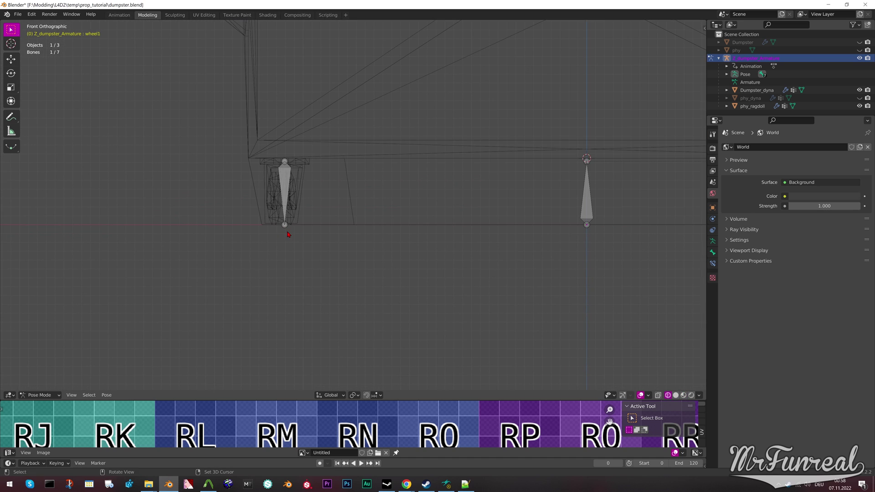
scroll(266, 232, "up", 4)
middle_click_drag(204, 244, 289, 274, "shift")
scroll(296, 286, "up", 2)
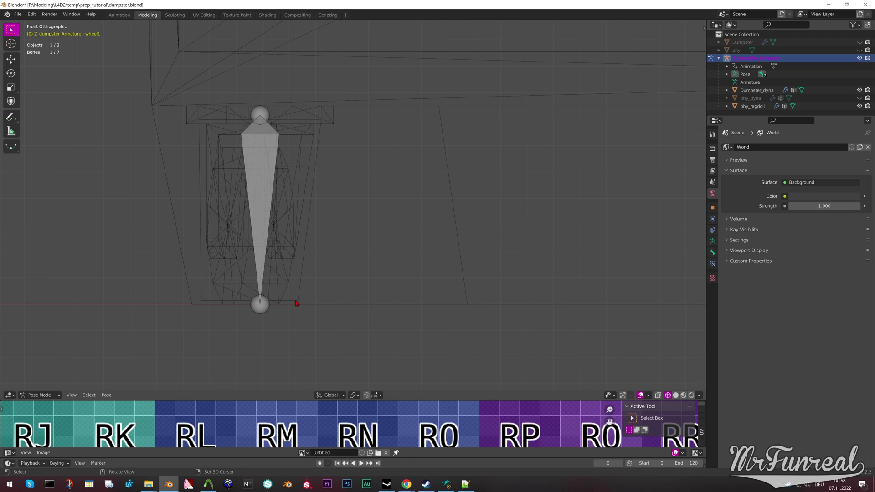
Edit phy_ragdoll in vertex mode and select its linked dumpster-body piece
left_click(296, 303)
key("Tab")
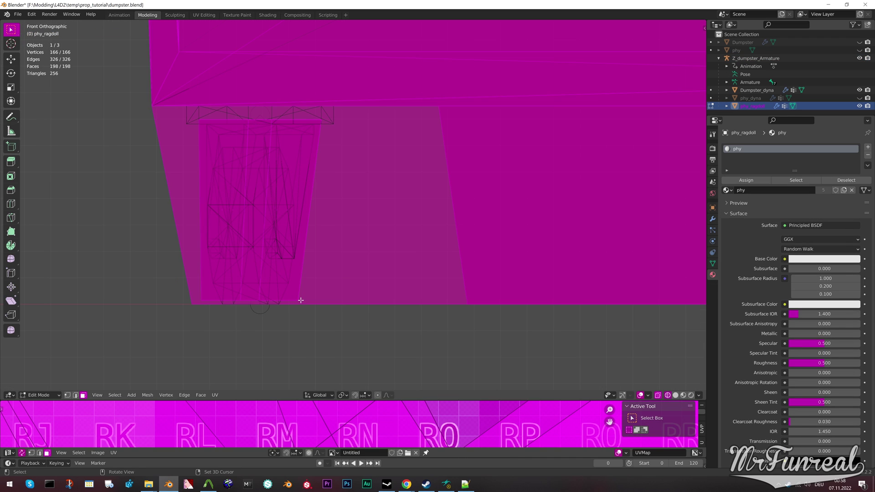
key("1")
left_click(298, 301)
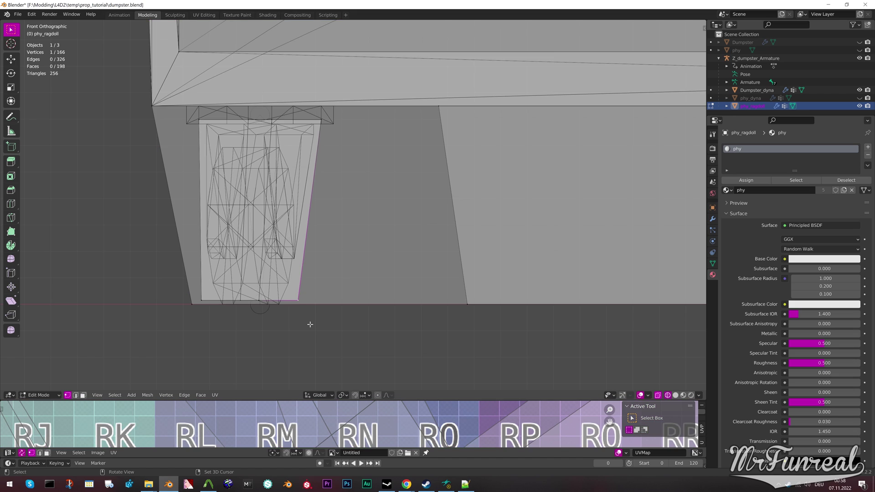
key("ctrl+l")
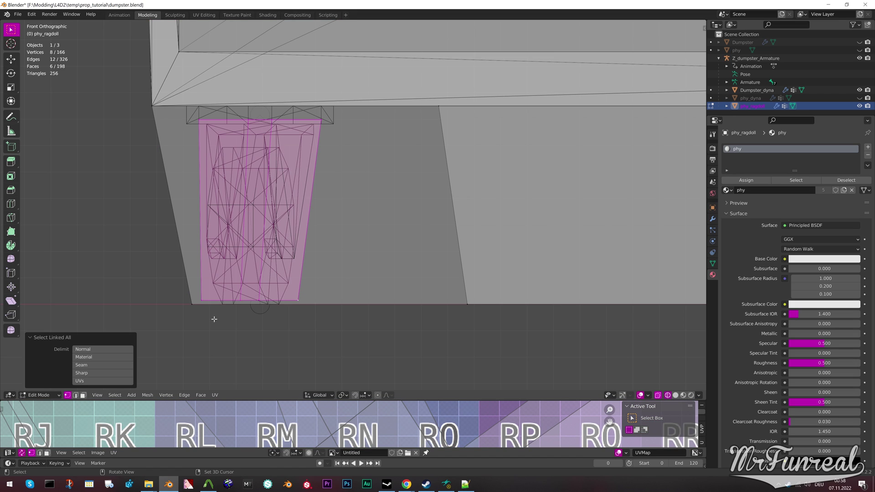
left_click(189, 301)
key("ctrl+l")
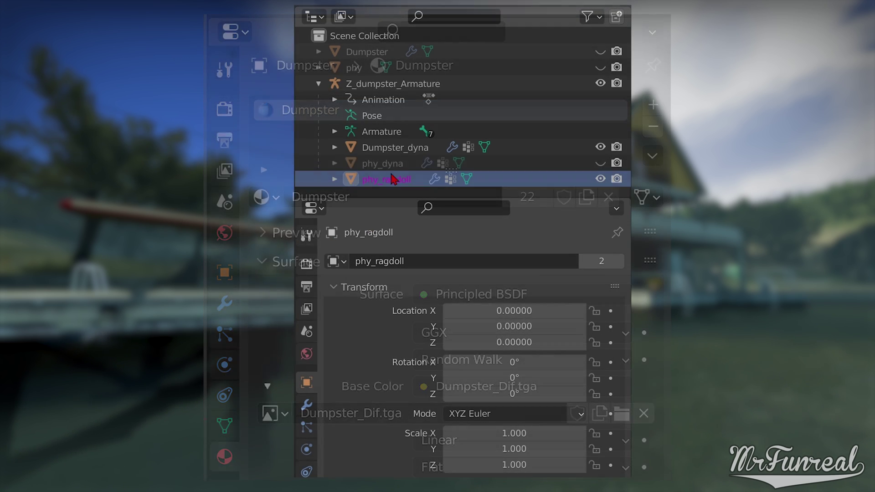
Unhide phy_dyna, Dumpster and phy, selecting each object to check its transforms
left_click(600, 163)
left_click(395, 162)
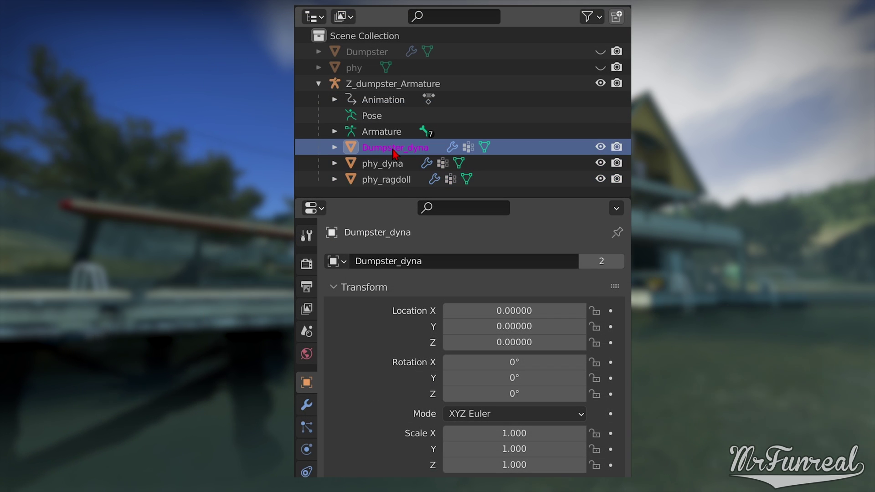
left_click(444, 84)
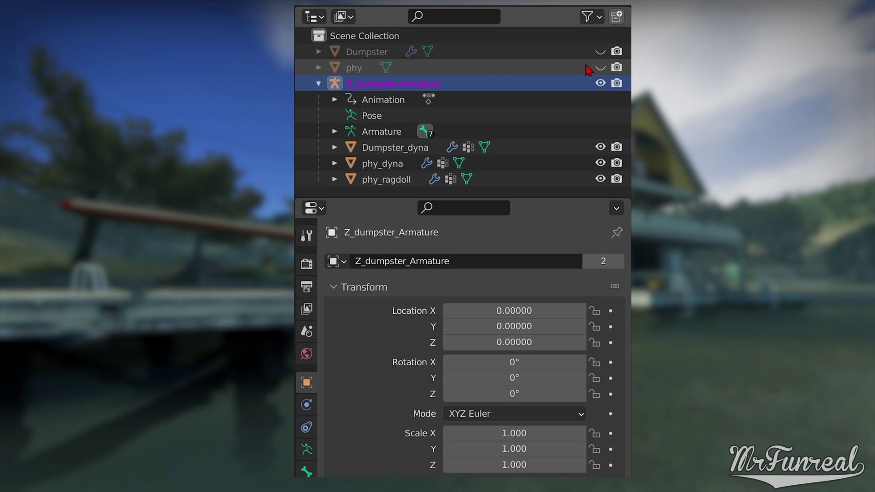
left_click(600, 67)
left_click(600, 51)
left_click(354, 67)
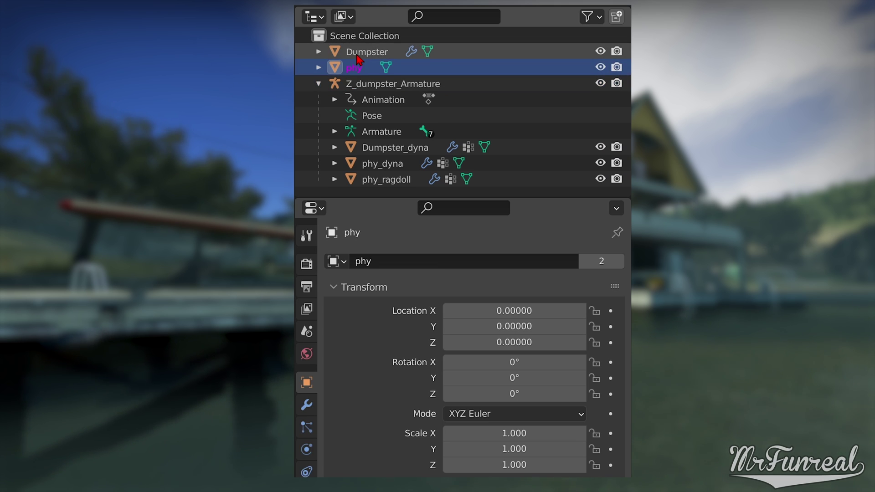
left_click(358, 55)
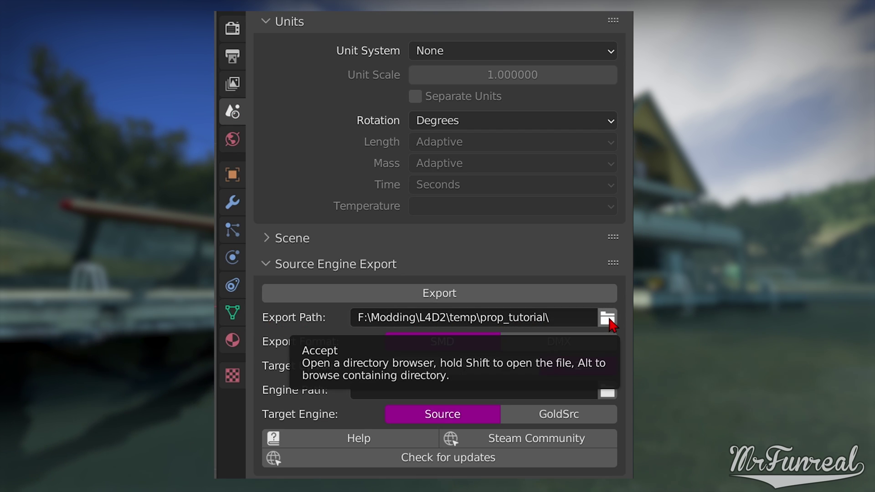
Keep prop_tutorial as export path and export Dumpster_dyna, phy_dyna and phy_ragdoll as selected objects
left_click(609, 320)
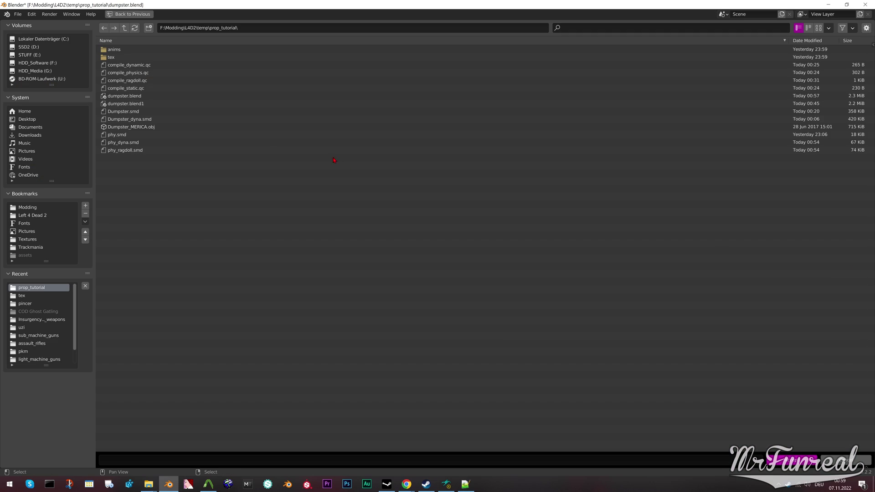
left_click(792, 459)
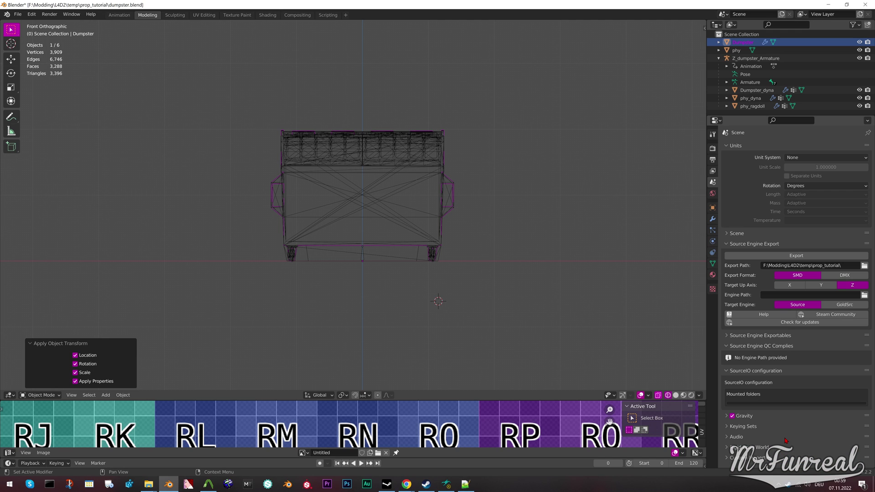
left_click(752, 106)
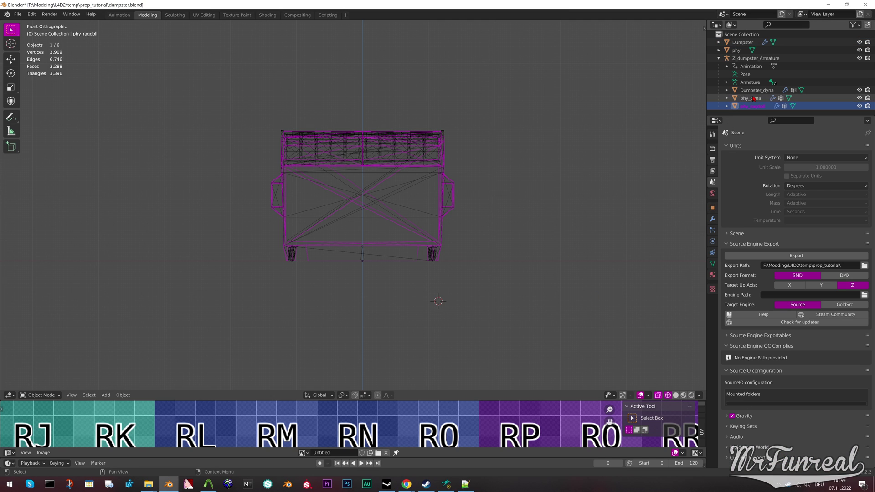
left_click(756, 90, "shift")
left_click(736, 256)
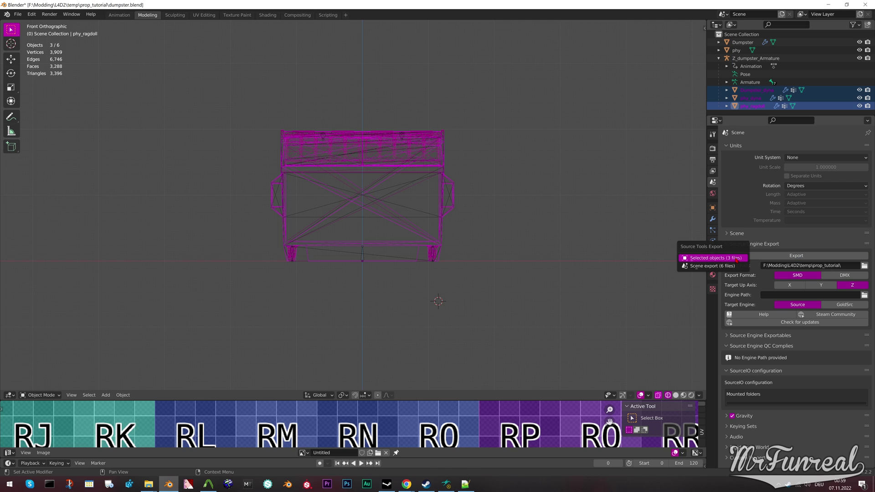
left_click(736, 259)
Export the phy mesh and the Dumpster mesh separately as selected objects
left_click(736, 50)
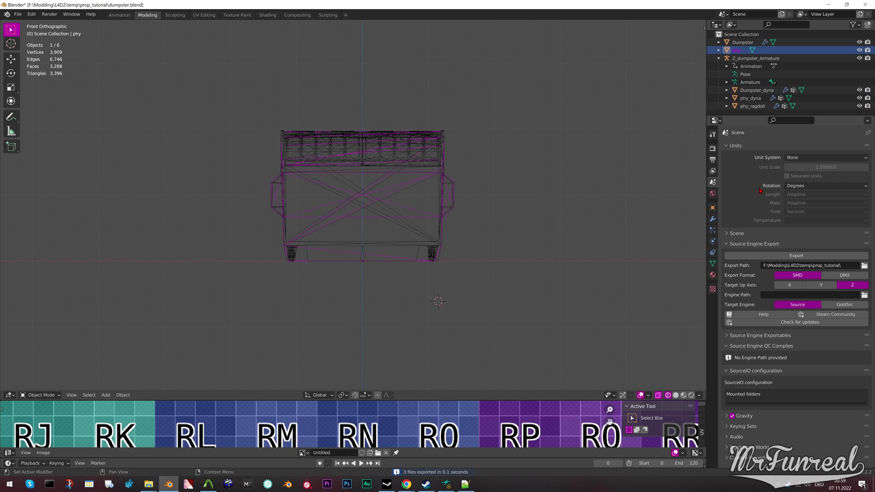
left_click(752, 256)
left_click(752, 257)
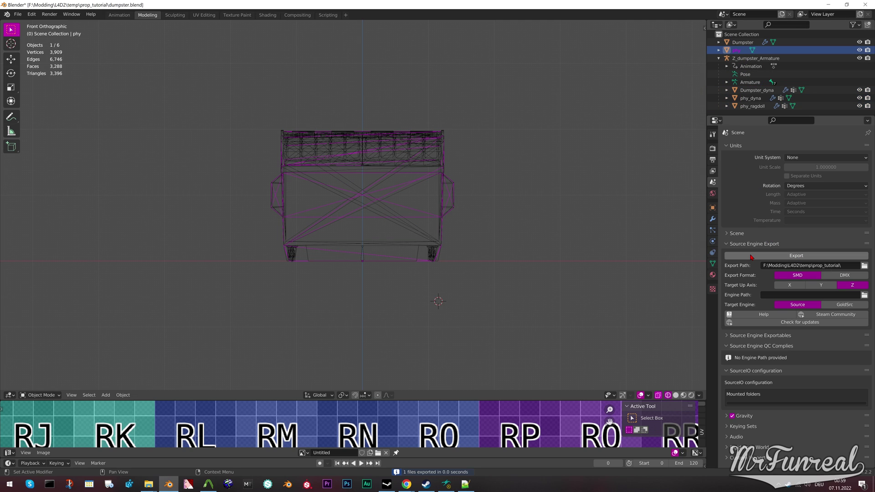
left_click(742, 42)
left_click(752, 256)
left_click(753, 257)
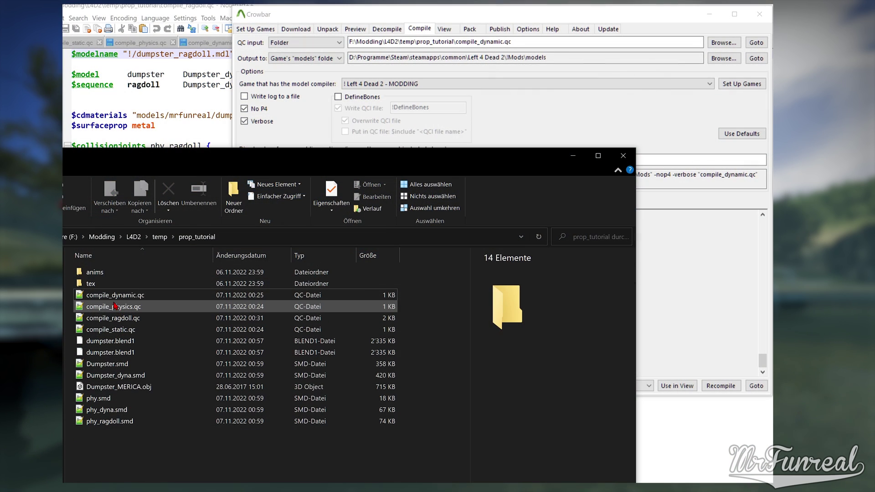
Compile compile_static.qc into the static dumpster model
left_click_drag(101, 330, 542, 114)
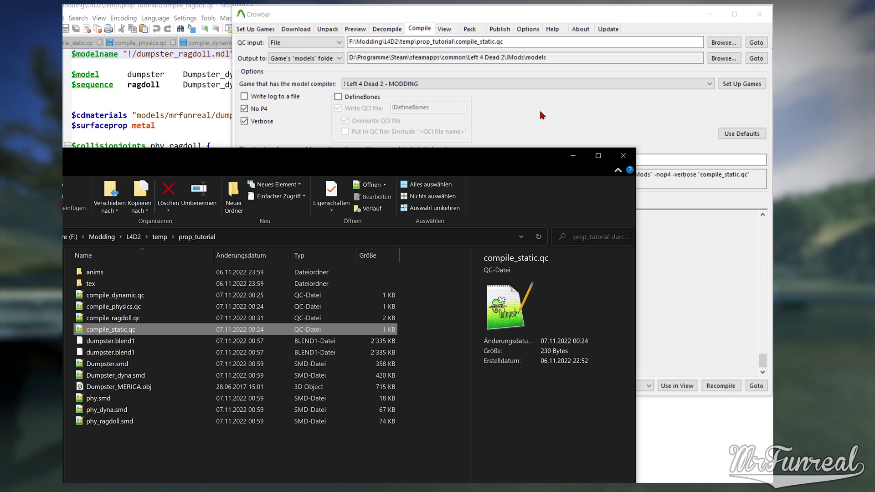
left_click(541, 116)
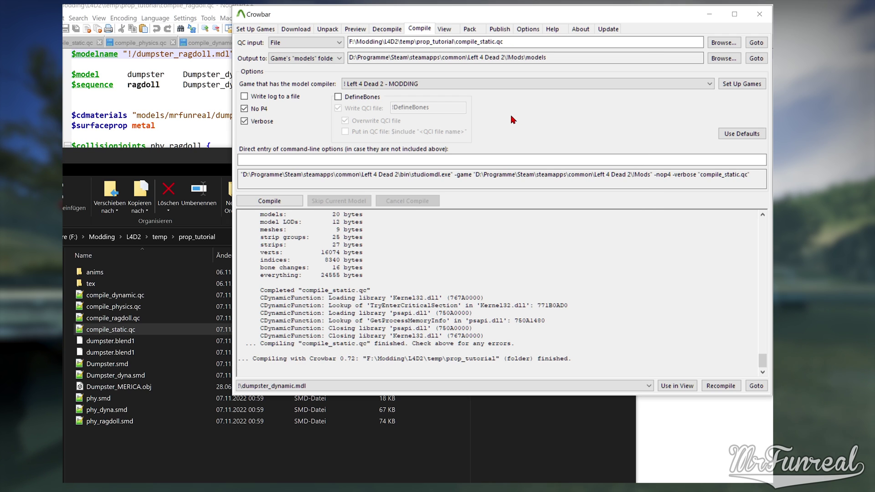
left_click(277, 202)
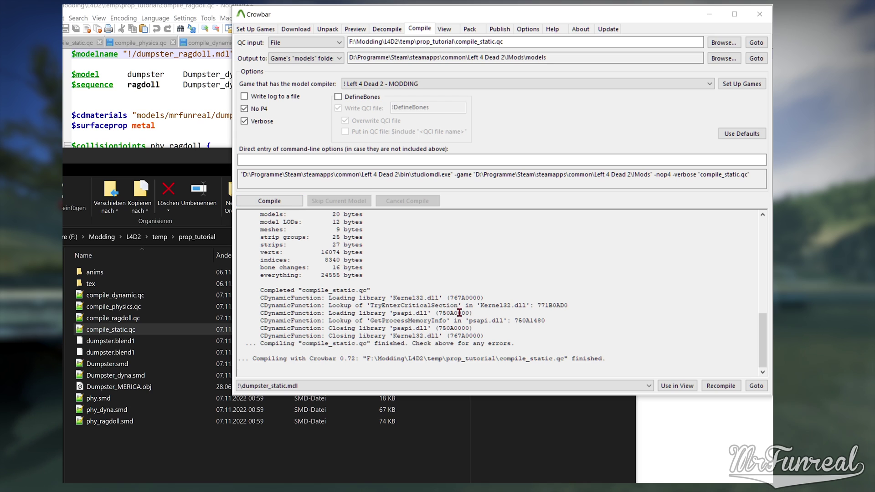
mouse_move(766, 360)
left_mouse_down()
mouse_move(761, 256)
mouse_move(758, 373)
left_mouse_up()
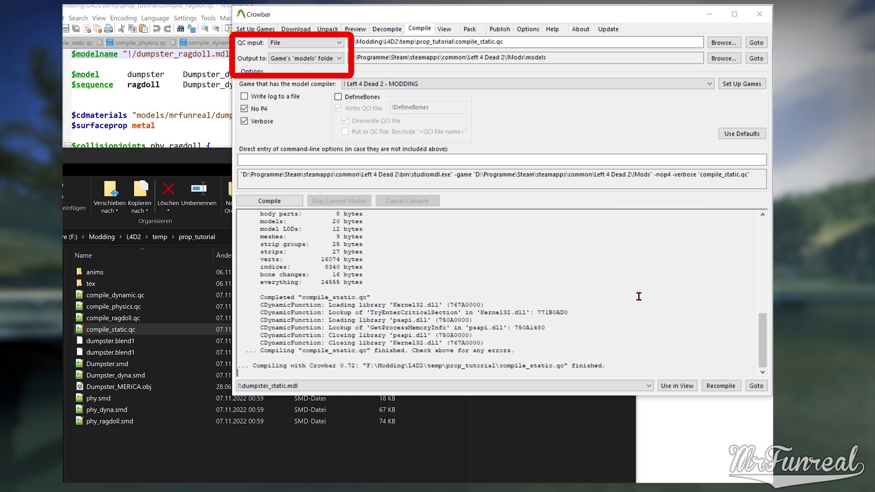
Switch QC input to Folder and compile every QC file in prop_tutorial
left_click(319, 42)
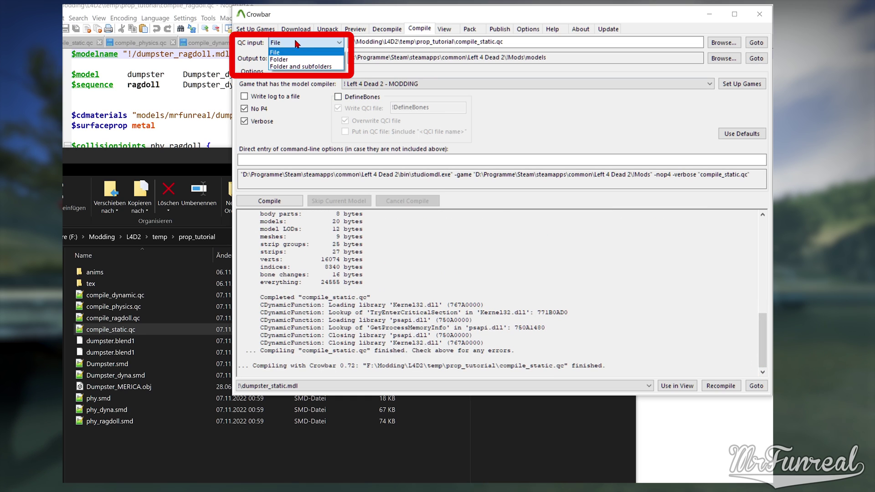
left_click(278, 60)
left_click(269, 201)
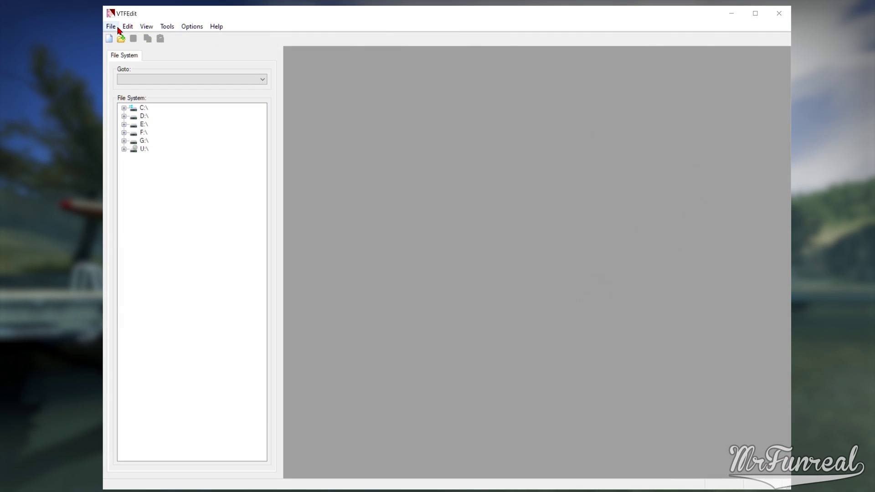
Import Dumpster_Dif.tga as a new texture with default VTF options
left_click(111, 26)
left_click(128, 91)
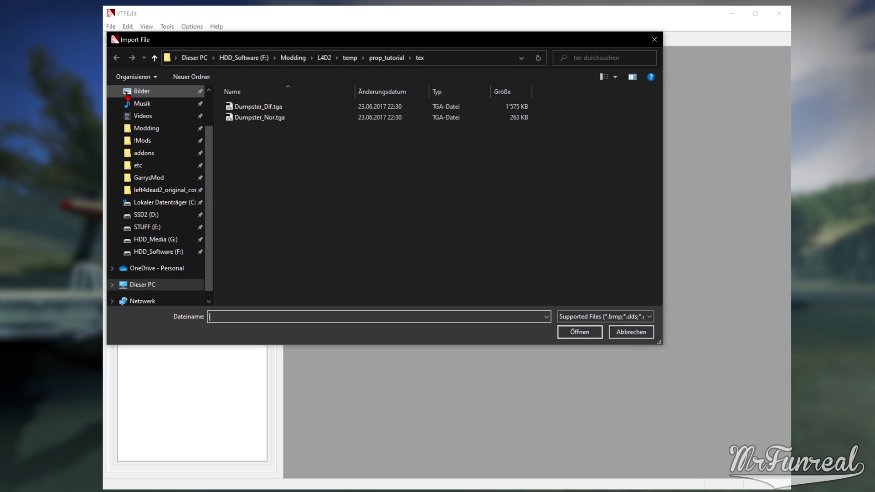
left_click(253, 108)
left_click(590, 336)
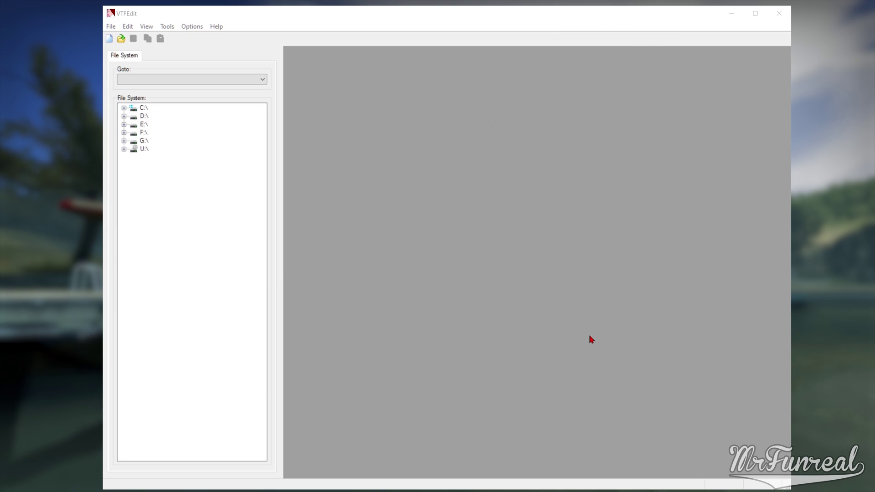
left_click(517, 354)
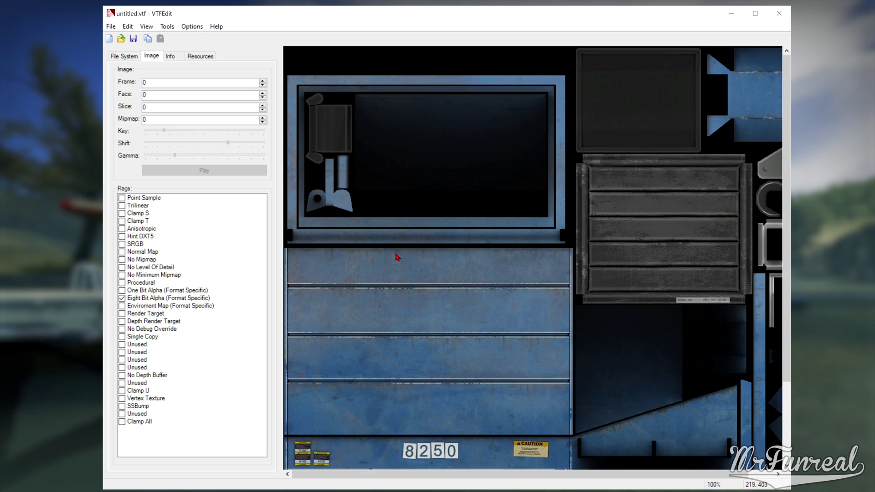
Start saving the texture as a VTF file, typing 'adasdad' as the name
left_click(112, 27)
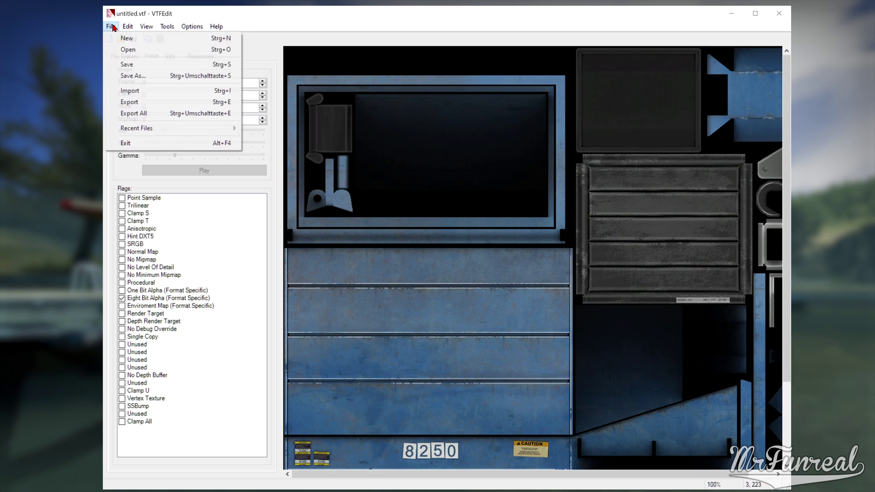
left_click(132, 75)
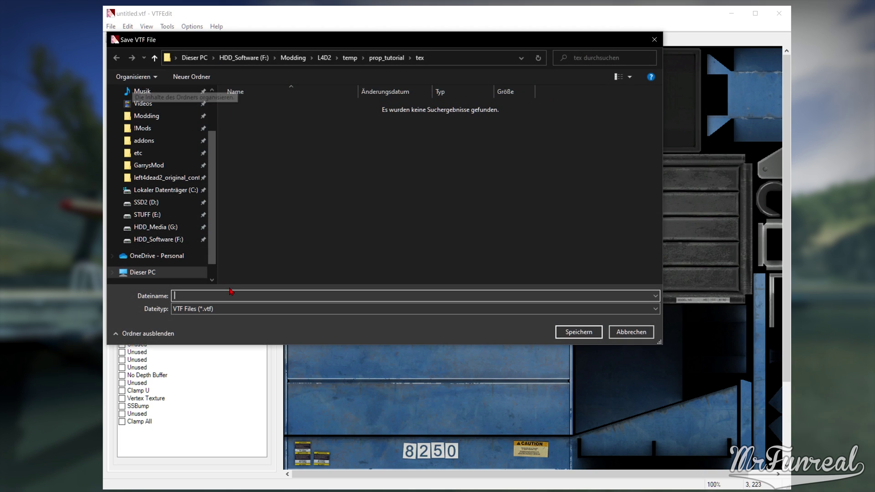
type("adasdad")
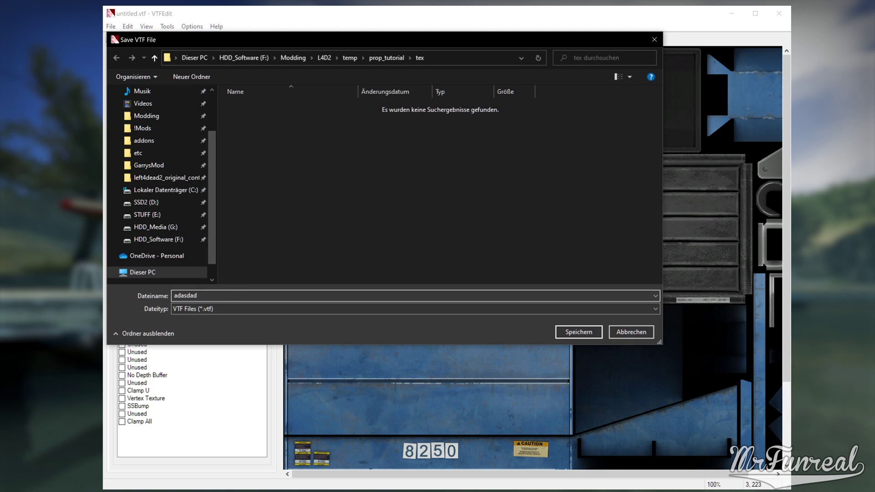
Cancel the save and start a folder conversion with tex as the input folder
left_click(658, 321)
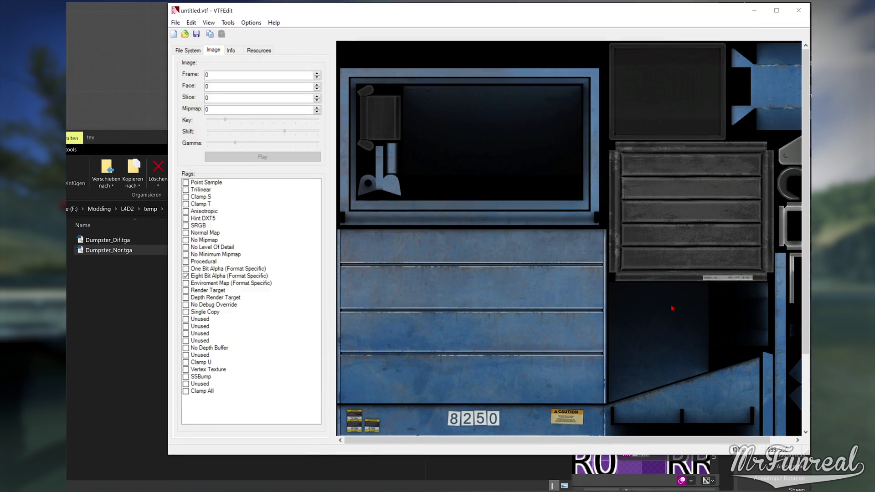
left_click(231, 27)
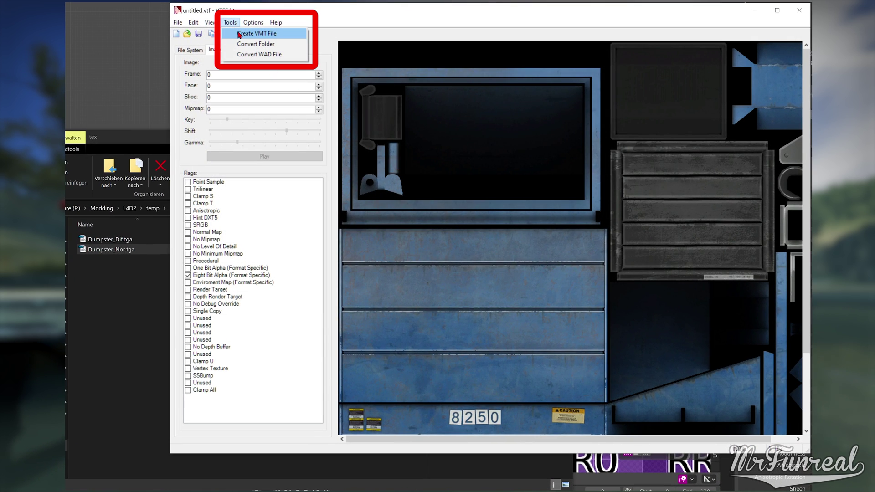
left_click(246, 44)
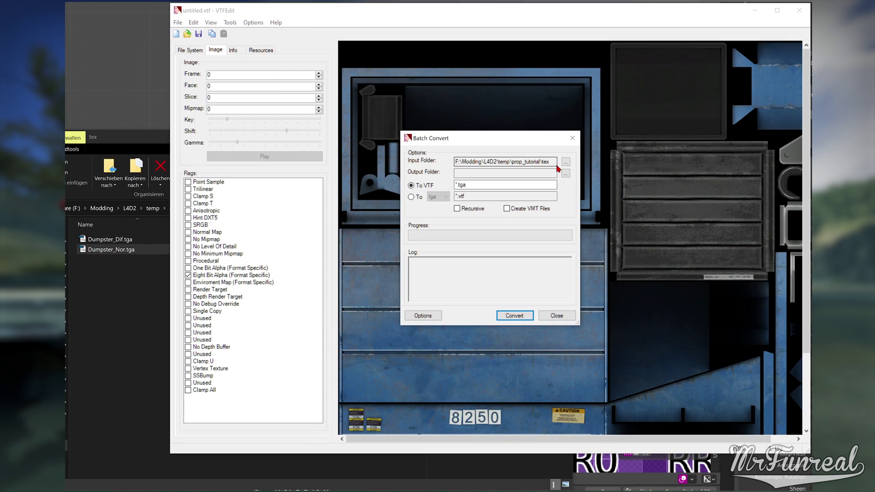
left_click(565, 165)
scroll(483, 362, "down", 5)
left_click(570, 480)
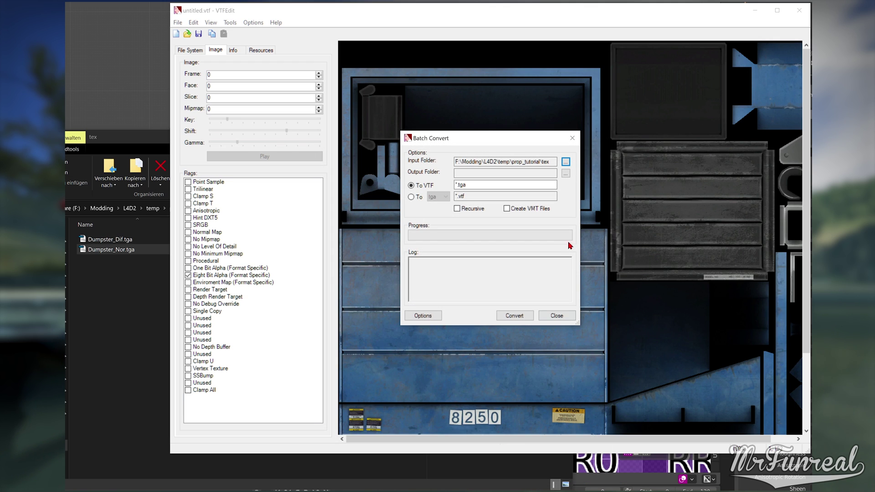
Create tex\vtf as the output folder and convert the *.tga images to VTF
left_click(565, 178)
left_click(334, 222)
left_click(355, 480)
type("vtf")
key("Return")
left_click(588, 484)
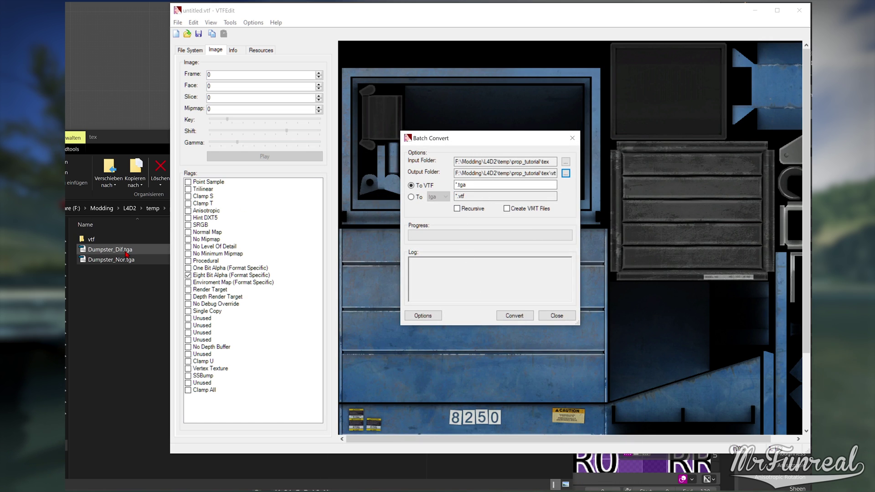
left_click(459, 185)
double_click(483, 184)
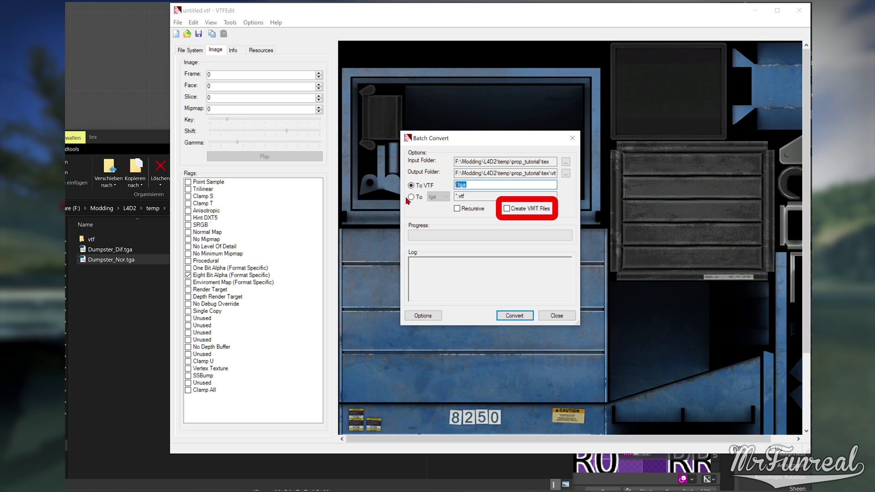
left_click(516, 316)
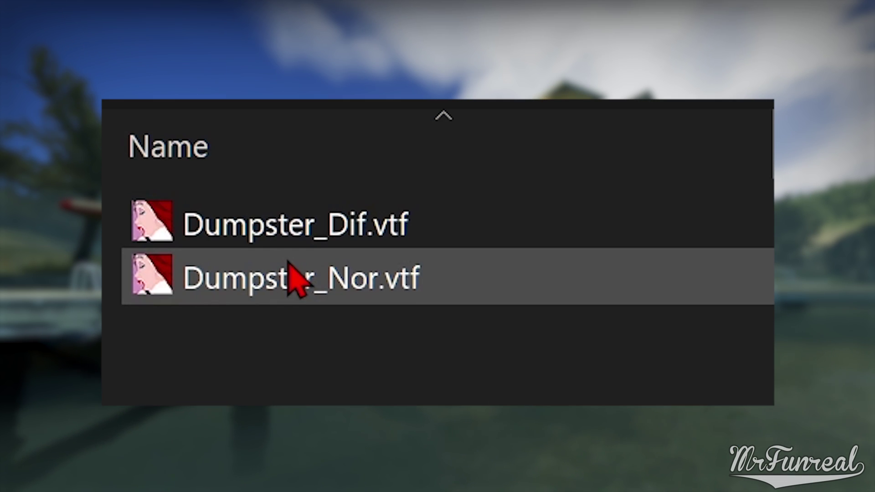
Create a new file named dumpster.vmt in the vtf texture folder
left_click(293, 277)
left_click(292, 231)
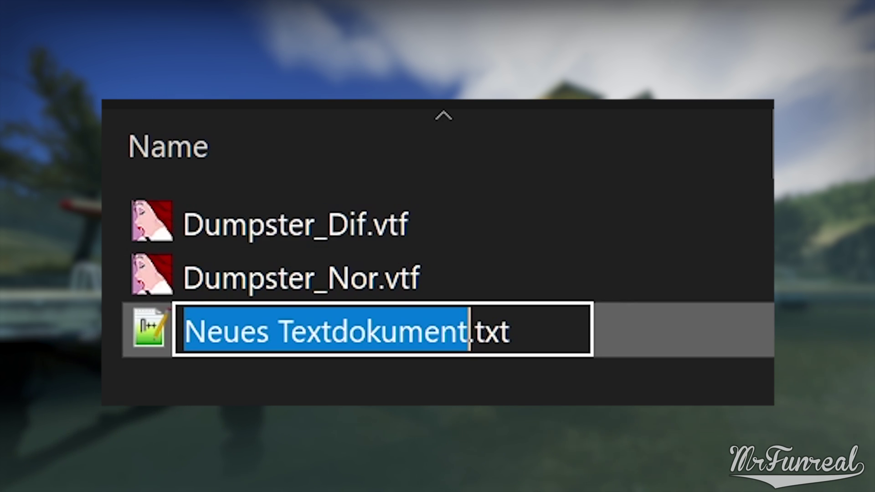
key("ctrl+a")
type("du")
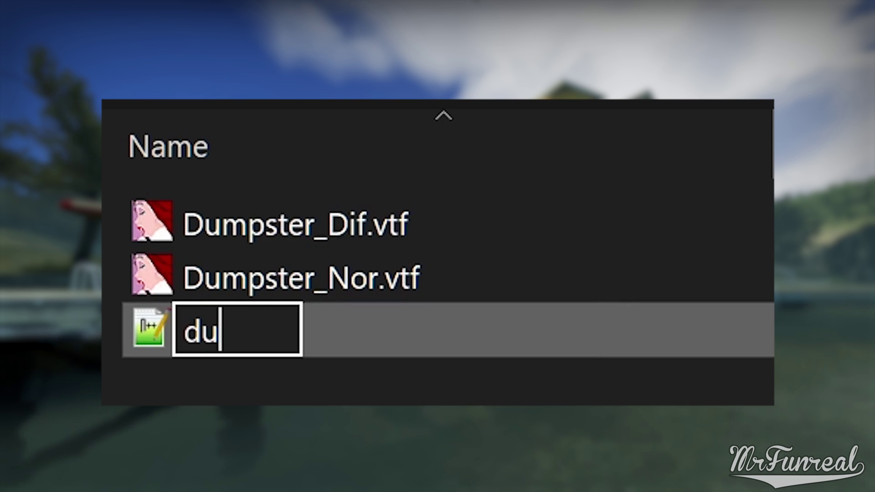
type("mpster.vmt")
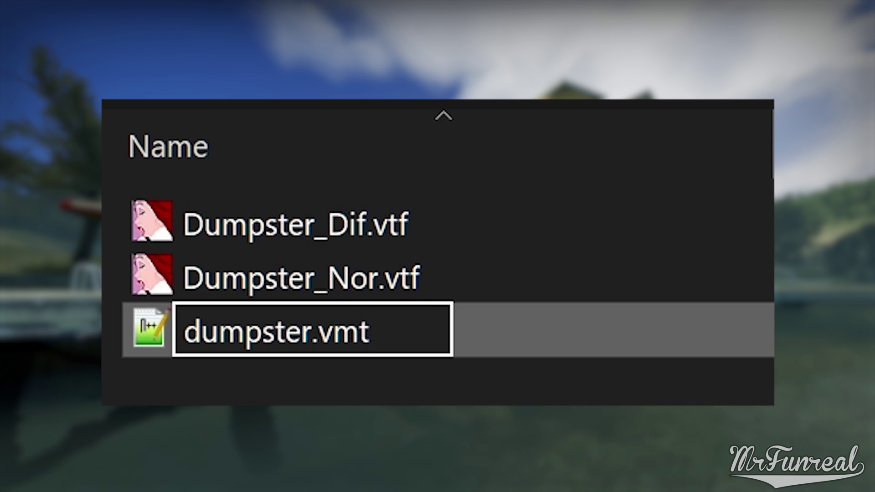
key("Return")
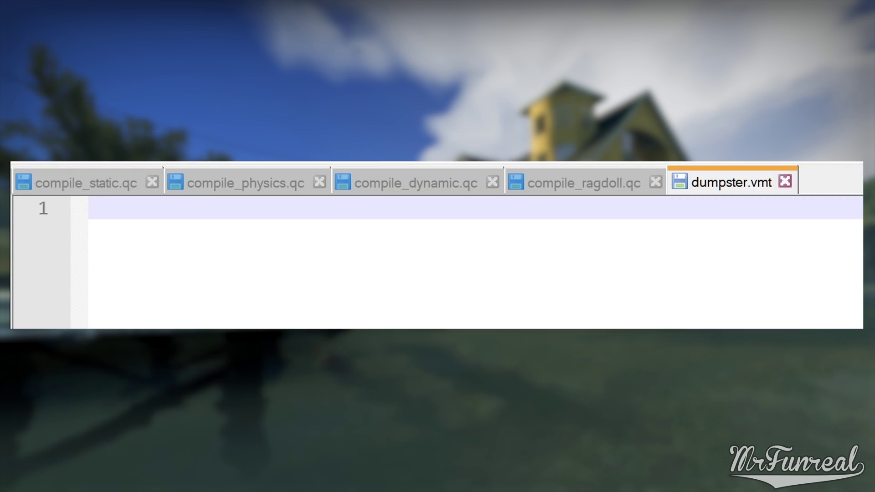
Write VertexLitGeneric, an opening brace, and $basetexture models/mrfunreal/dumpster/dumpster_dif
type("VertexLitGenerix")
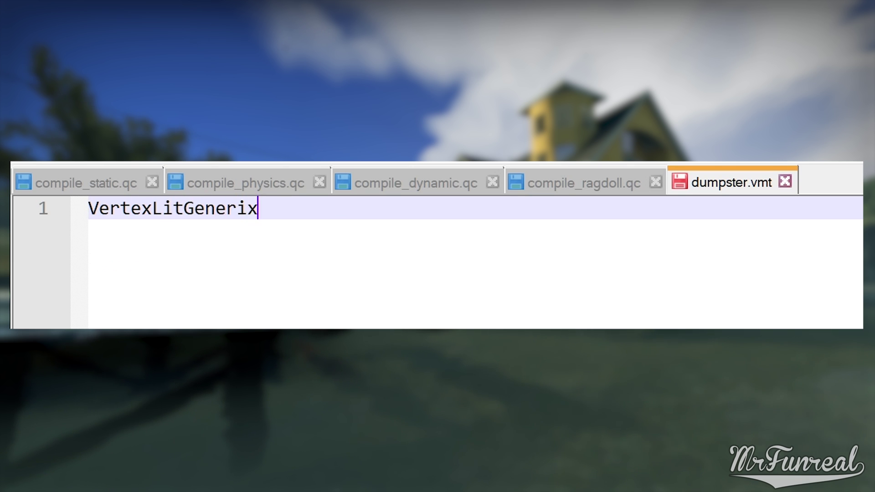
key("BackSpace")
type("c")
key("Return")
type("{")
key("Return")
type("$basetexture models/mrfunrea")
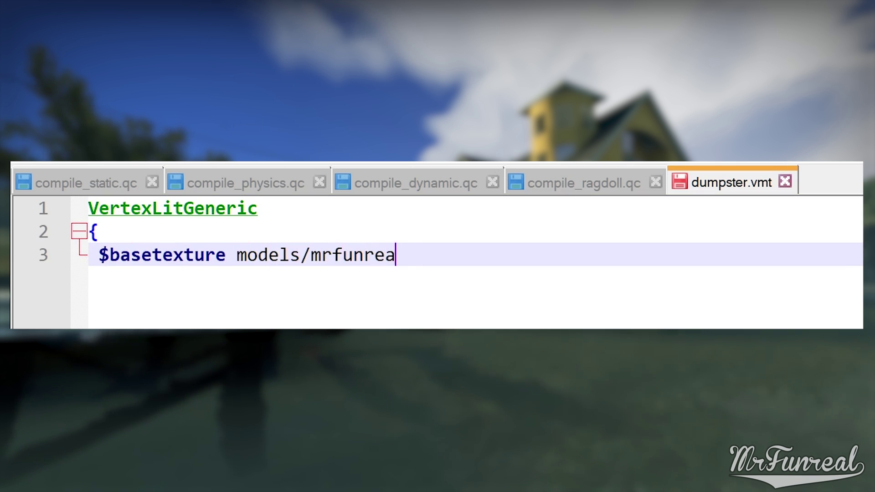
type("l/dumpster/dumpster_di")
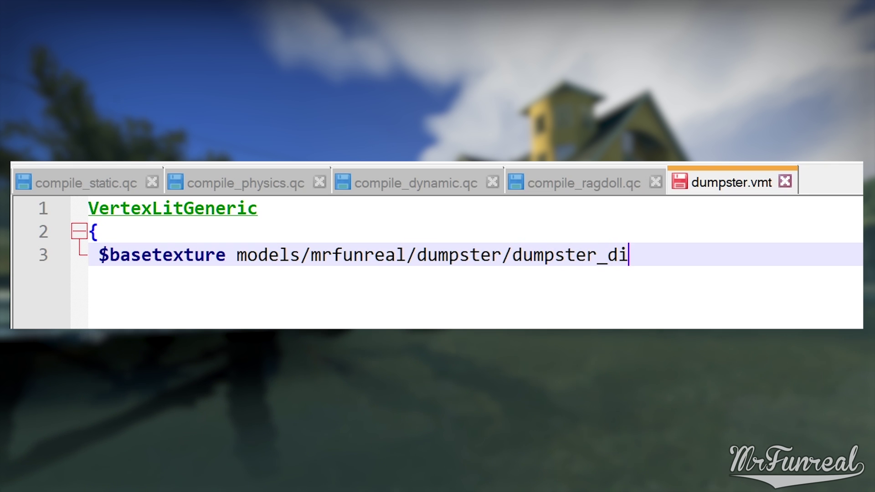
type("f")
Add $normalmap models/mrfunreal/dumpster/dumpster_nor and a closing brace
key("ctrl+d")
double_click(155, 282)
type("normalmap")
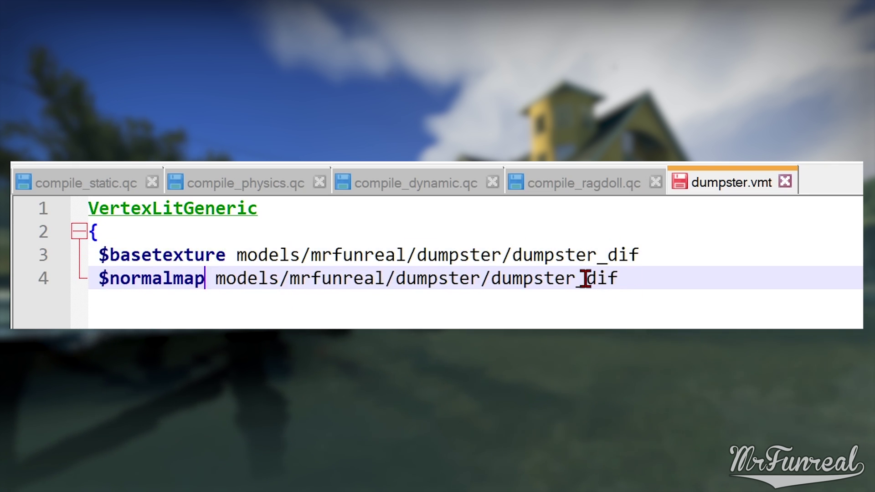
left_click_drag(586, 279, 619, 278)
type("nor")
key("Return")
type("}")
Indent the two texture lines with a tab and save dumpster.vmt
key("Left")
key("BackSpace")
left_click(100, 255)
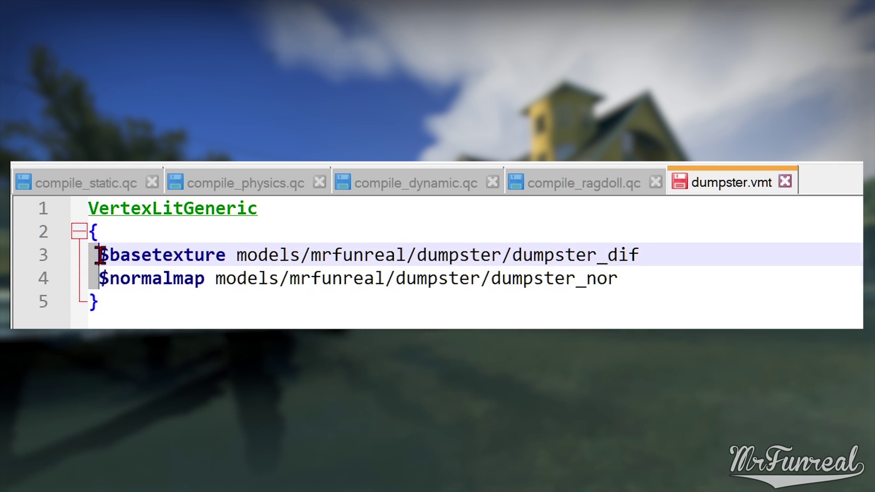
key("Tab")
key("ctrl+s")
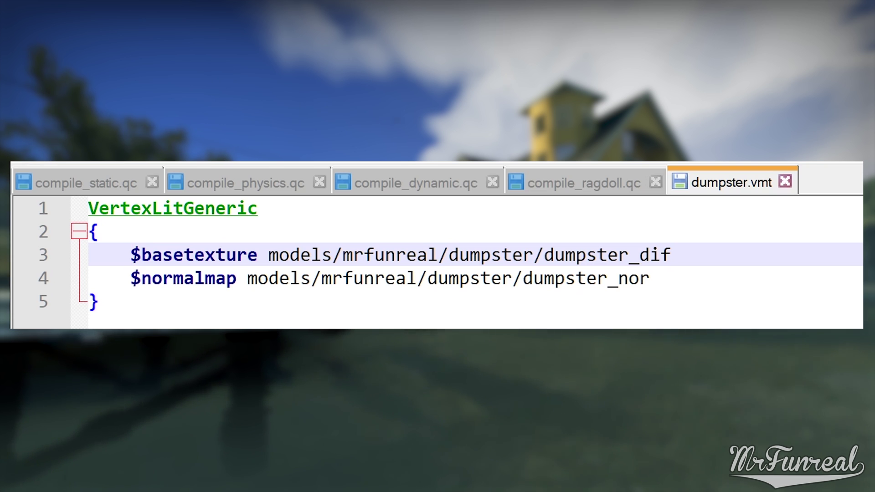
key("alt+Tab")
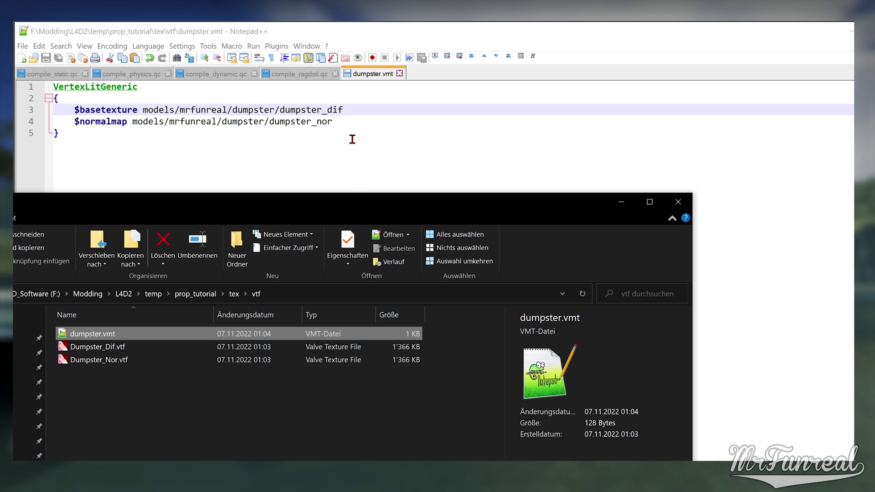
Select dumpster.vmt, Dumpster_Dif.vtf and Dumpster_Nor.vtf in the texture folder
left_click(311, 77)
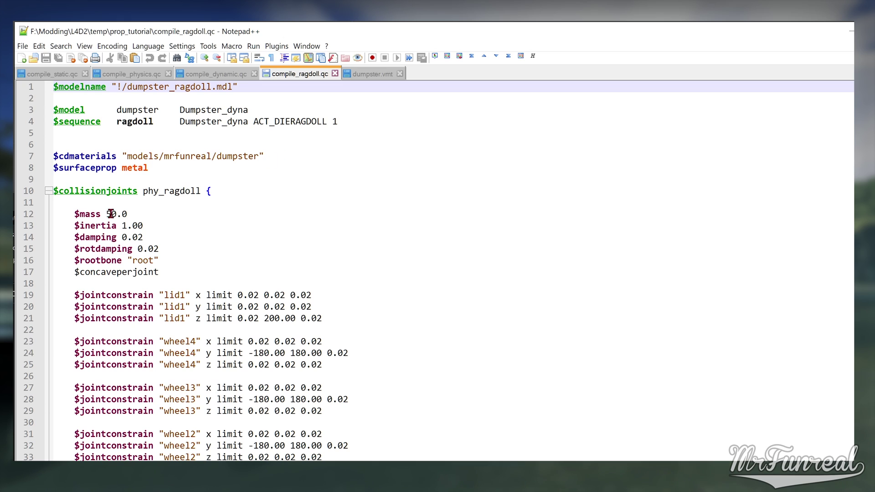
key("alt+Tab")
left_click_drag(114, 398, 89, 335)
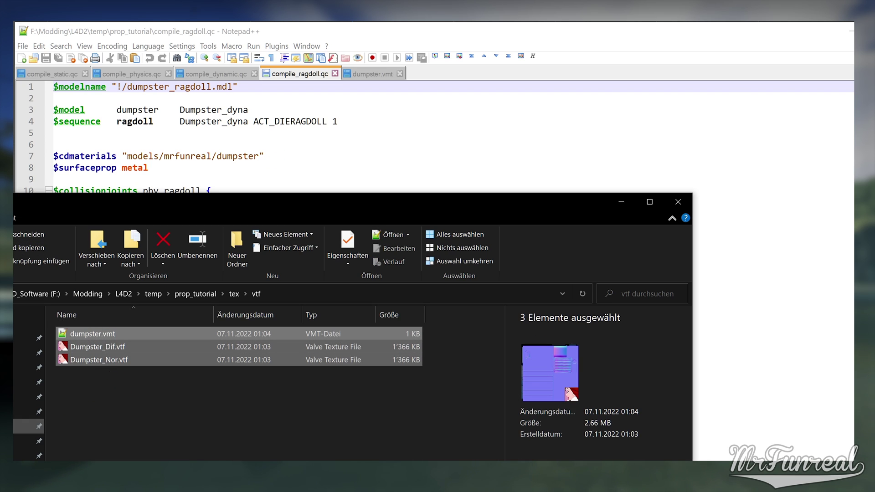
Go to the !Mods materials/models/mrfunreal folder
right_click(14, 431)
left_click(14, 158)
key("alt+Tab")
double_click(248, 206)
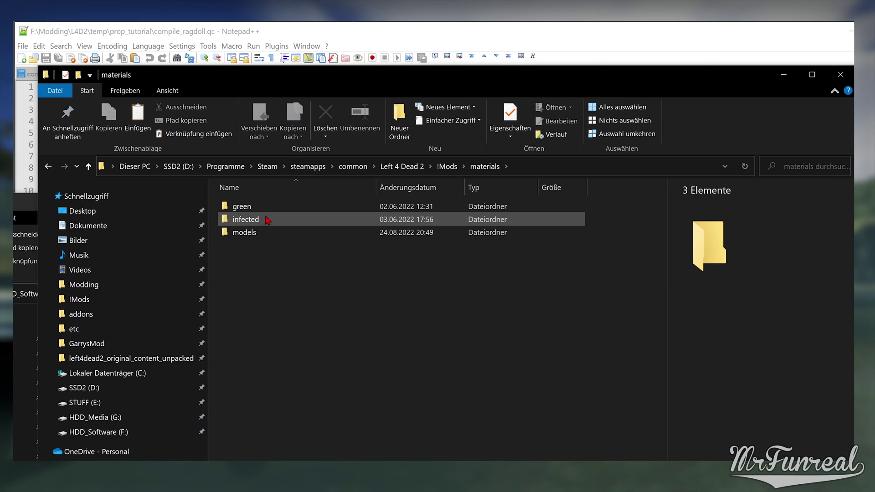
double_click(255, 219)
double_click(248, 206)
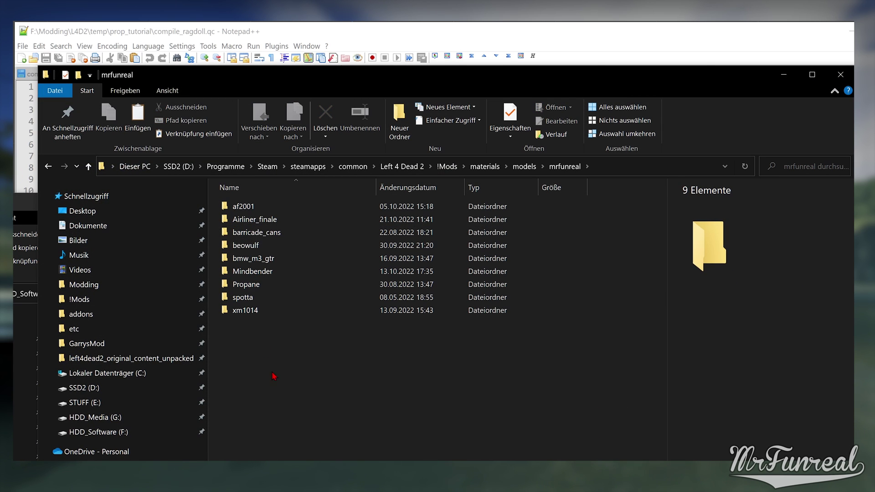
Create a new folder named 'dumpster' and paste the three material files into it
key("ctrl+shift+n")
type("dumpster")
key("Return")
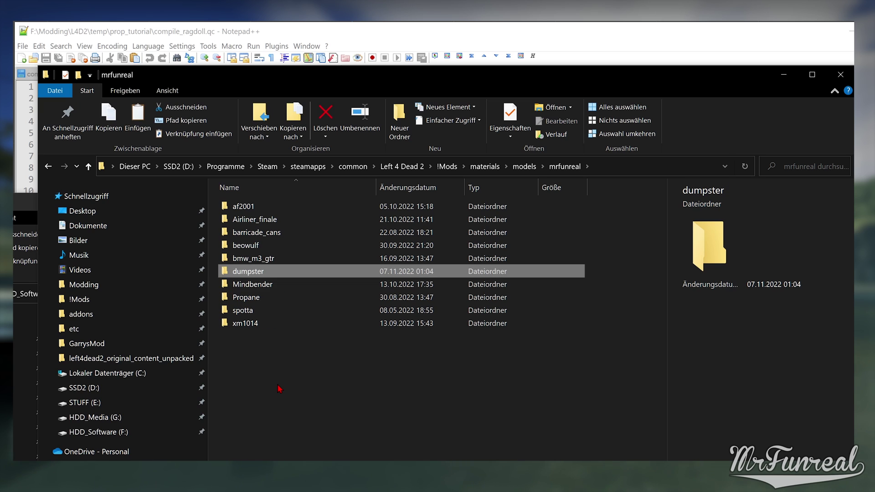
key("Return")
key("ctrl+v")
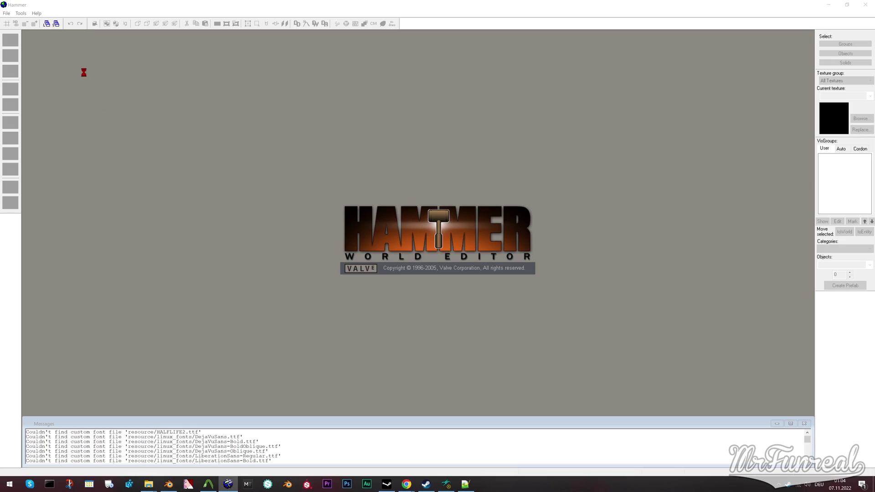
Open the recent Fixes.vmf map and fly the 3D camera to inspect the textured dumpsters
left_click(7, 14)
left_click(27, 42)
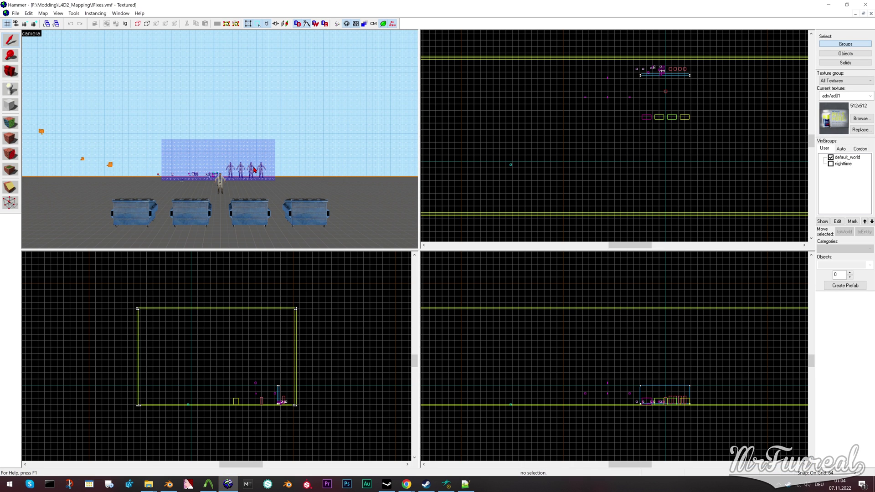
key("z")
key("w")
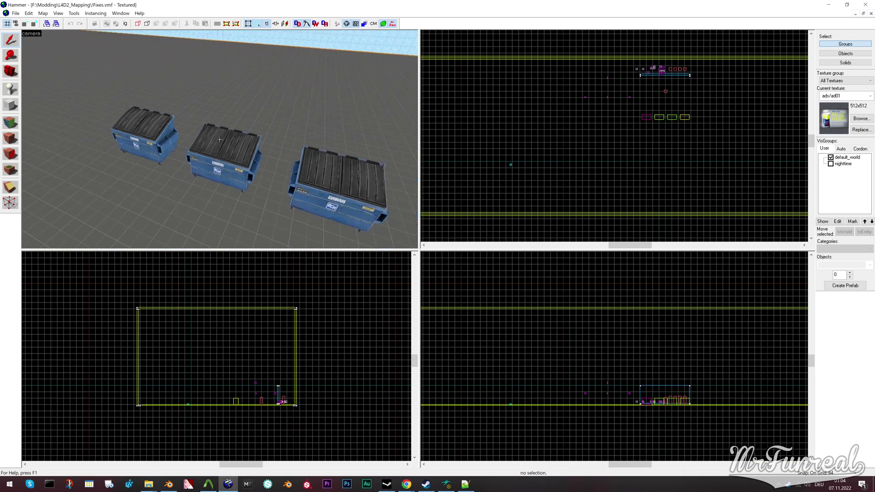
key("w")
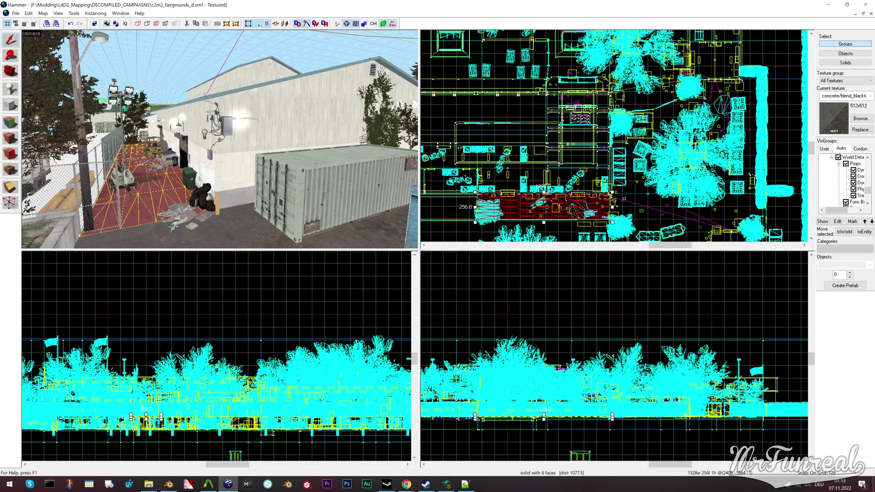
Fly to the fairgrounds dumpster and open its Object Properties to read models/props_junk/dumpster_2.mdl
key("w")
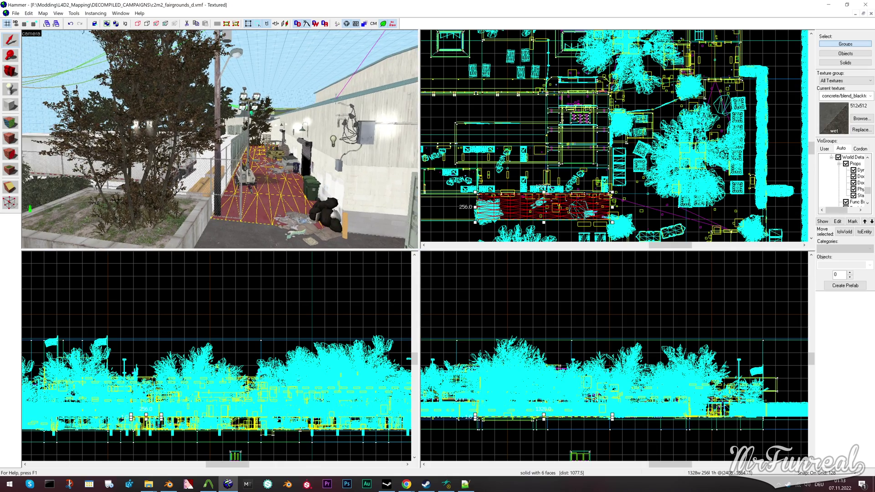
key("w")
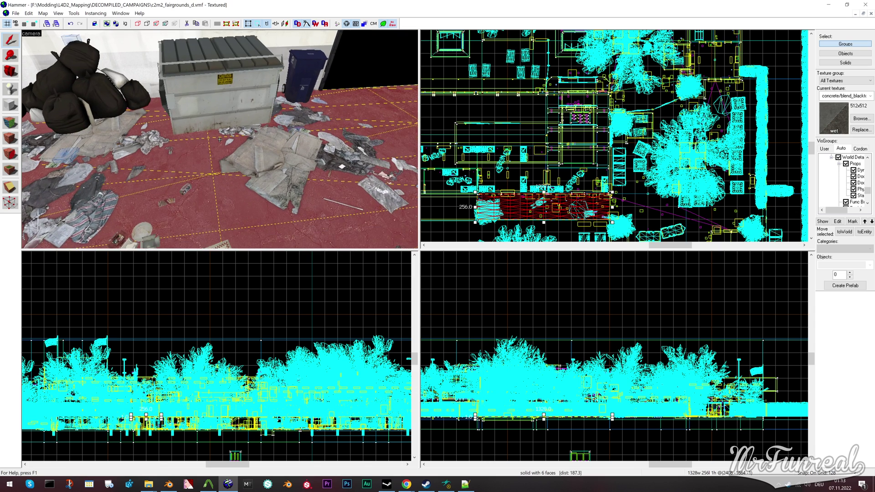
key("w")
double_click(244, 131)
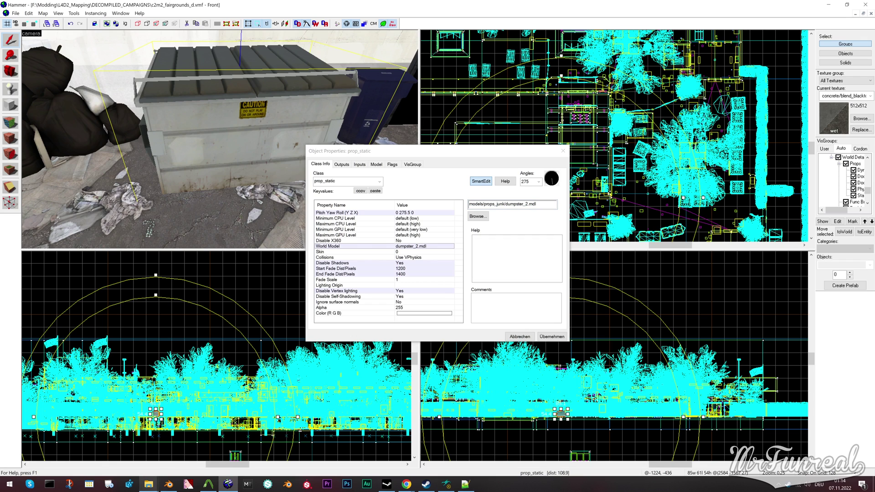
Switch to the game content Explorer window at the Left 4 Dead 2 folder
left_click(148, 484)
left_click(151, 449)
left_click(396, 145)
Open left4dead2's pak01_dir.vpk in GCFScape and browse to models/props_junk
double_click(296, 253)
scroll(300, 274, "down", 15)
left_click(301, 298)
double_click(301, 299)
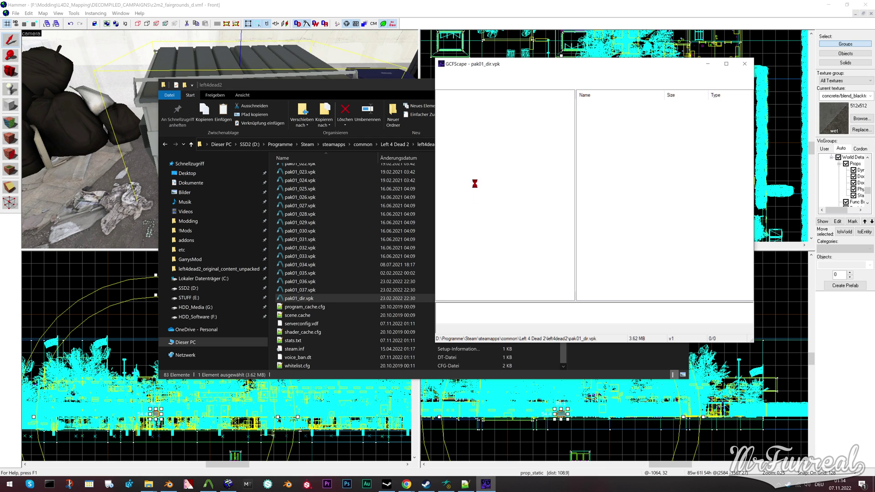
left_click(445, 141)
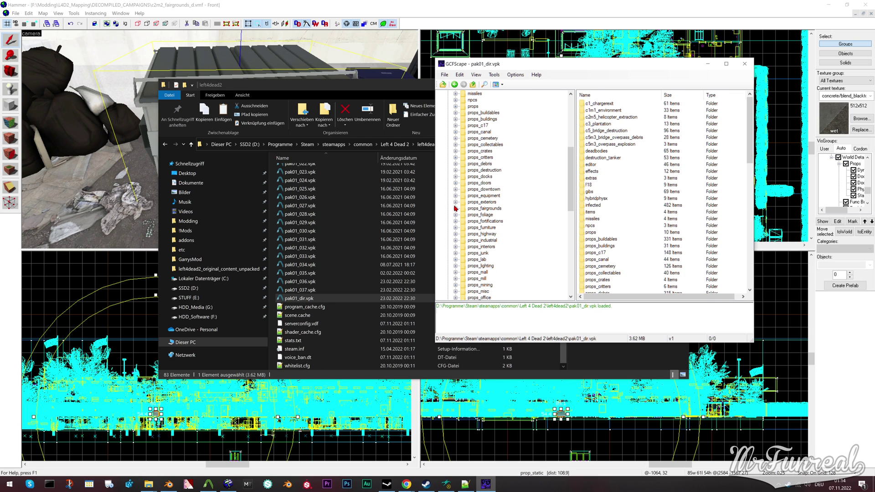
left_click(469, 253)
Copy the four dumpster_2 files into a new folder in prop_tutorial
left_click(148, 484)
left_click(205, 449)
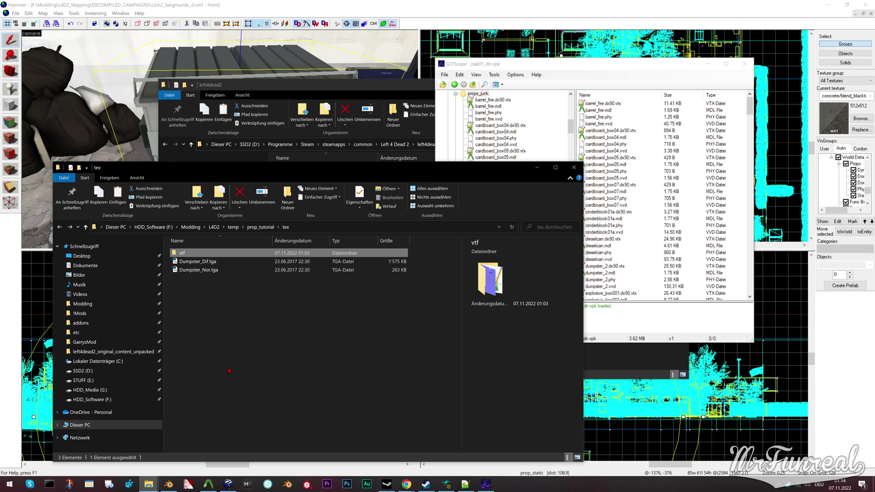
left_click(288, 198)
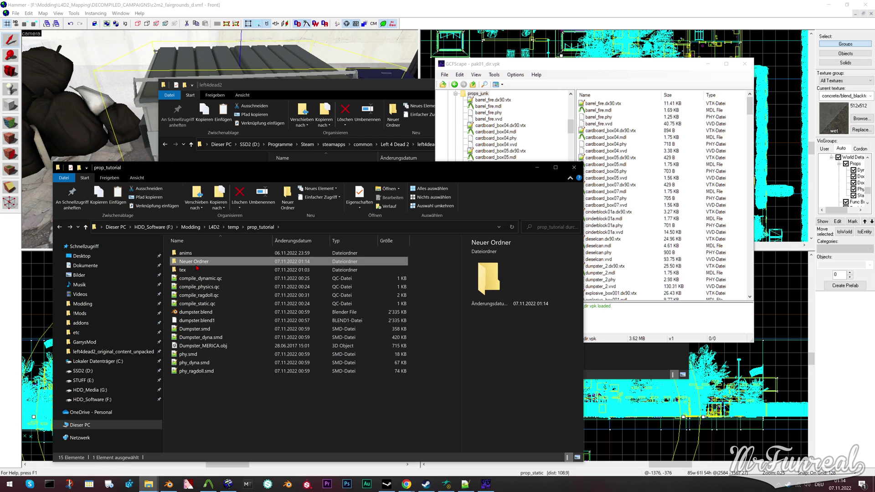
key("Return")
key("Return")
left_click(604, 248)
left_click_drag(298, 319, 298, 319)
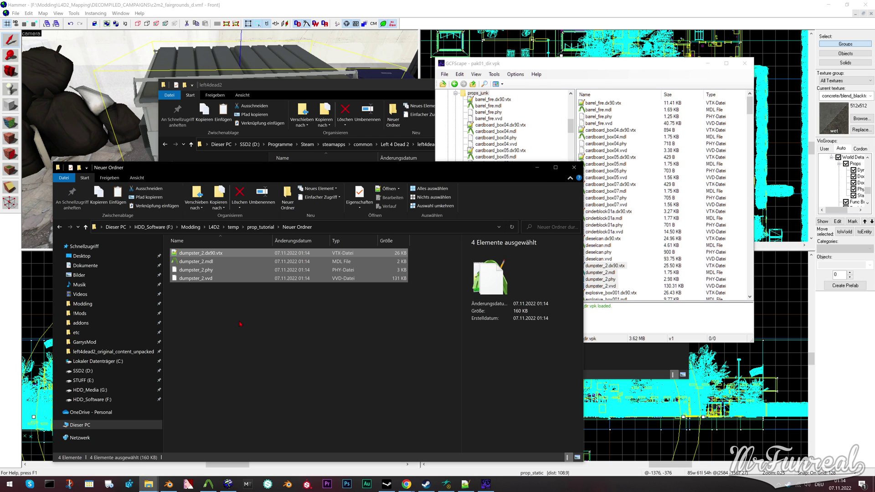
Decompile dumpster_2.mdl with Crowbar
left_click(196, 263)
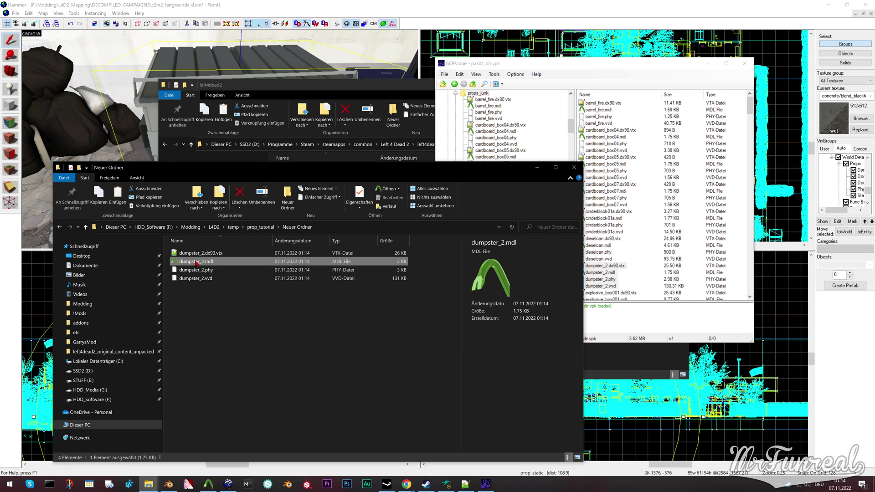
double_click(196, 263)
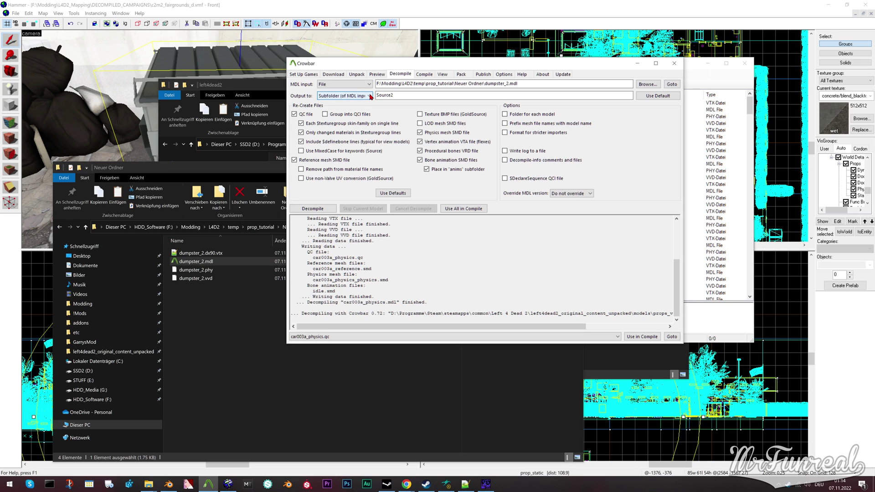
left_click(302, 210)
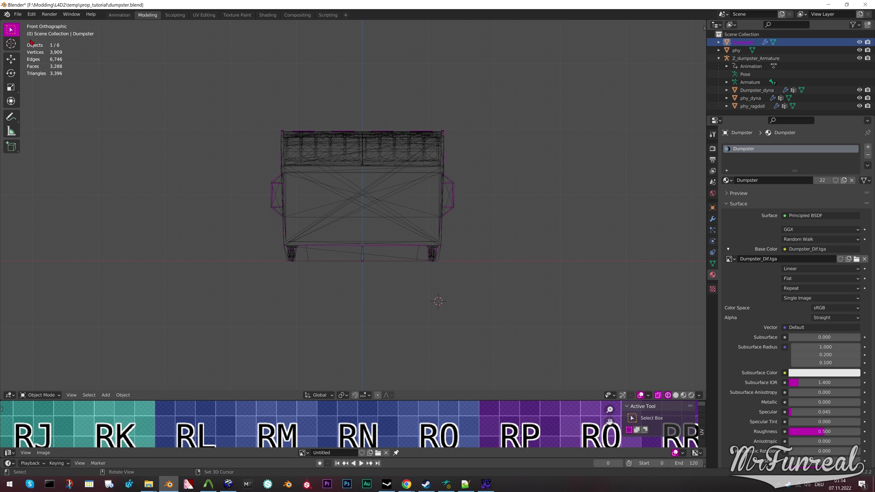
Start a Source engine SMD import in Blender
left_click(18, 14)
mouse_move(28, 122)
left_click(137, 187)
Import dumpster_2_reference.smd from the Source2 subfolder
double_click(117, 57)
double_click(119, 49)
left_click(137, 72)
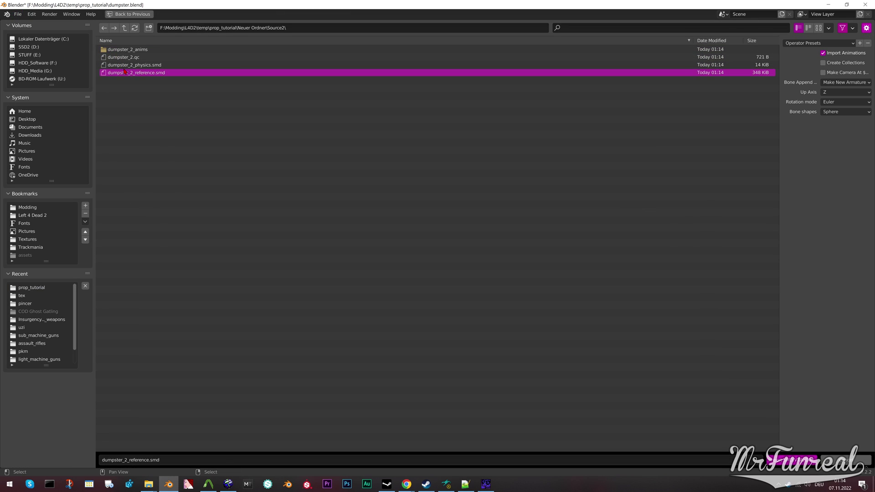
key("Return")
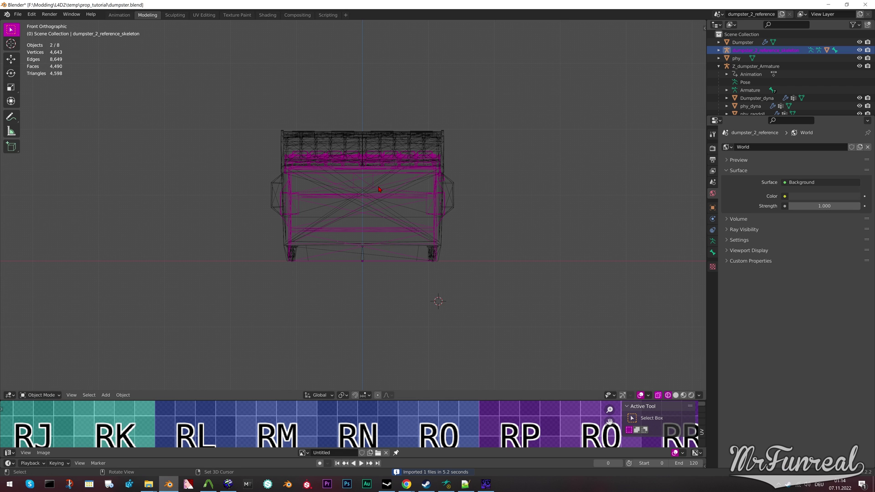
Isolate the phy collision mesh and scale it to 0.857, viewed in solid shading
left_click(736, 58)
key("shift+h")
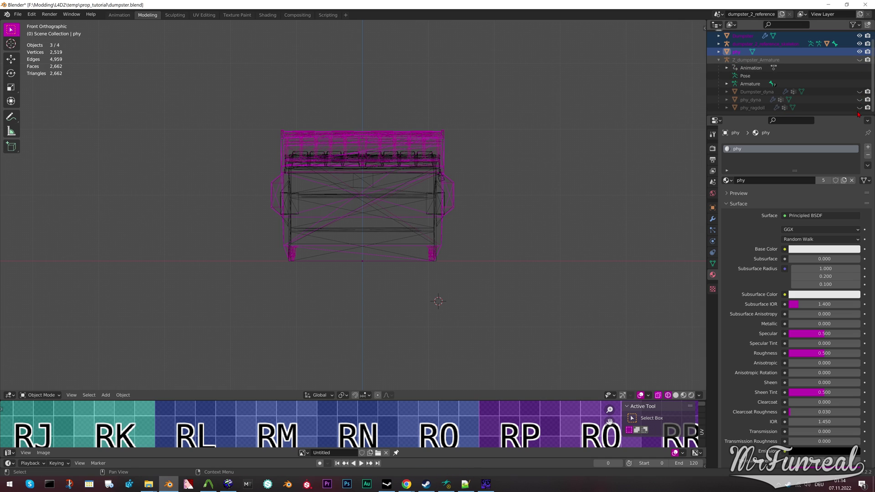
scroll(528, 110, "up", 1)
key("s")
right_click(529, 105)
left_click(737, 53, "ctrl")
key("s")
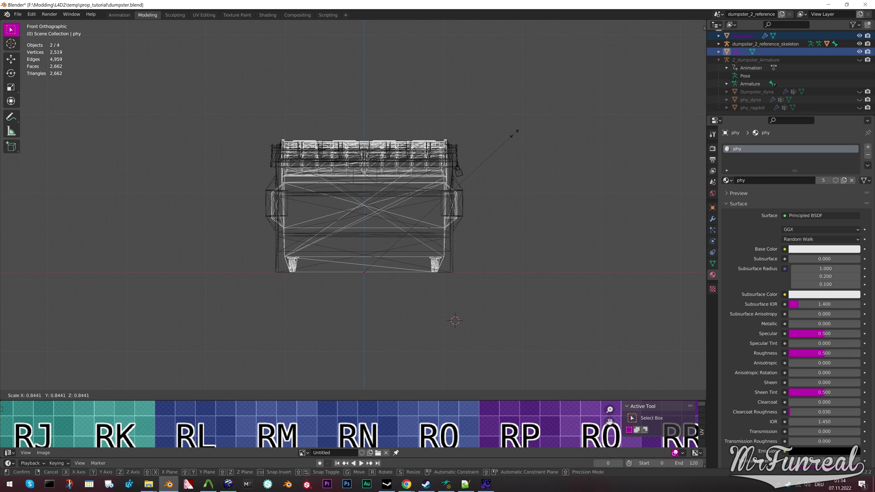
left_click(520, 137)
mouse_move(521, 137)
middle_mouse_down()
mouse_move(411, 173)
mouse_move(225, 201)
mouse_move(699, 226)
middle_mouse_up()
key("shift+z")
Apply all transforms to phy and export the selected objects as SMD files
left_click(123, 396)
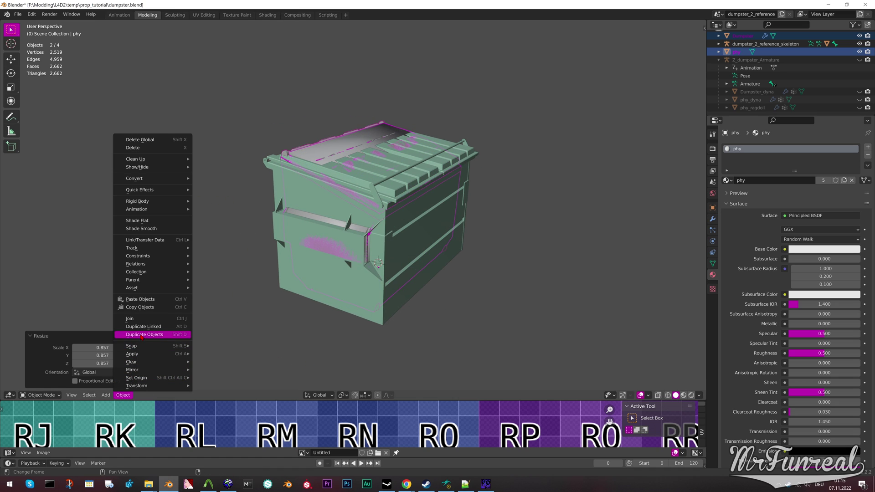
mouse_move(132, 354)
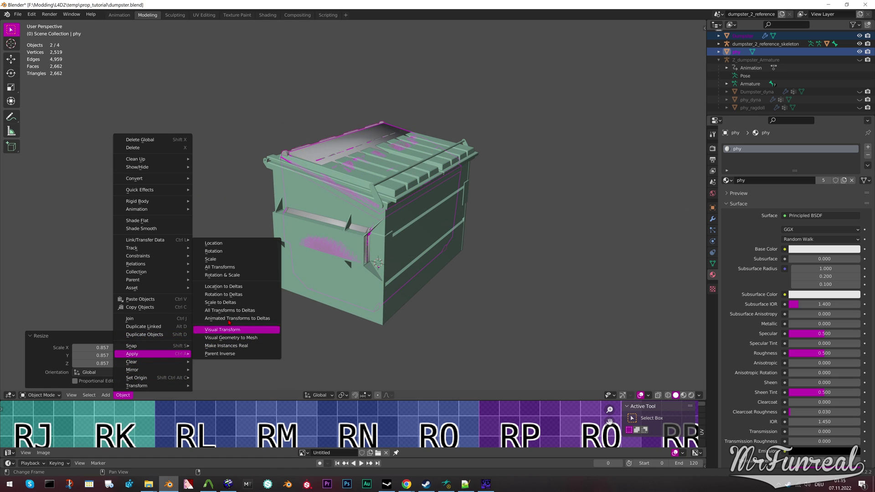
left_click(224, 267)
left_click(712, 182)
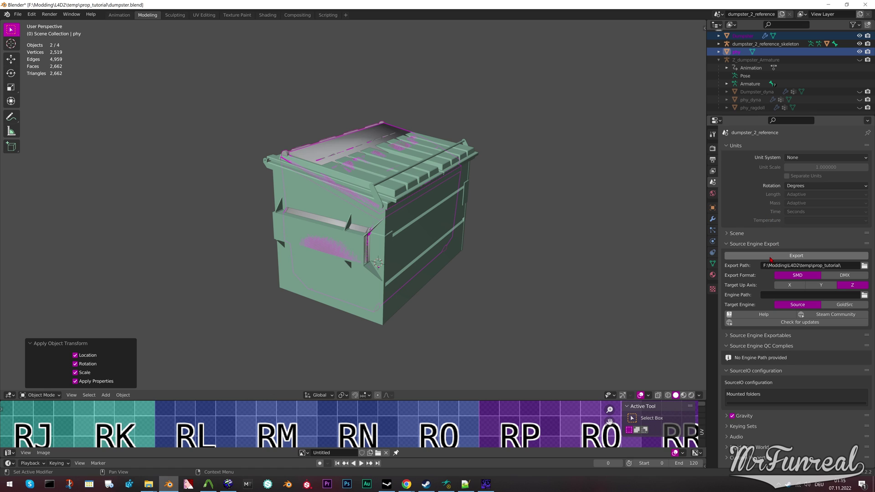
left_click(772, 259)
Open dumpster_2.qc from Source2 and change the body mesh name to 'dumpster'
left_click(149, 484)
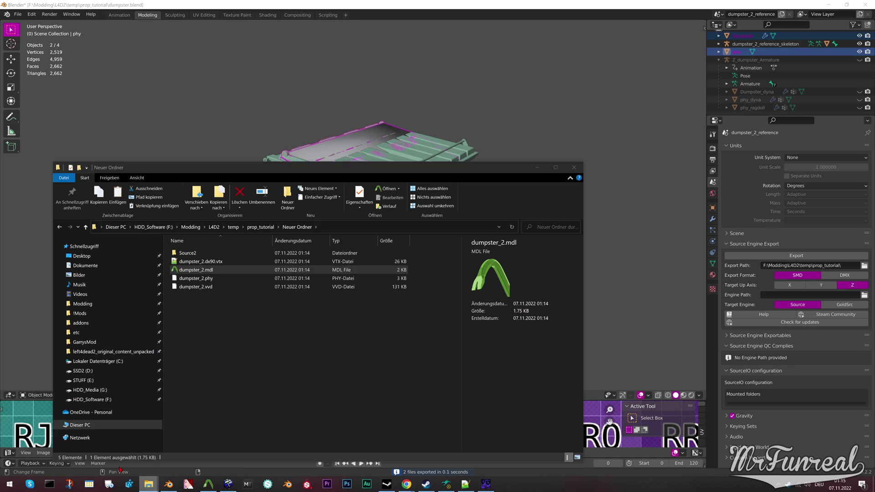
left_click(189, 256)
double_click(188, 253)
double_click(189, 261)
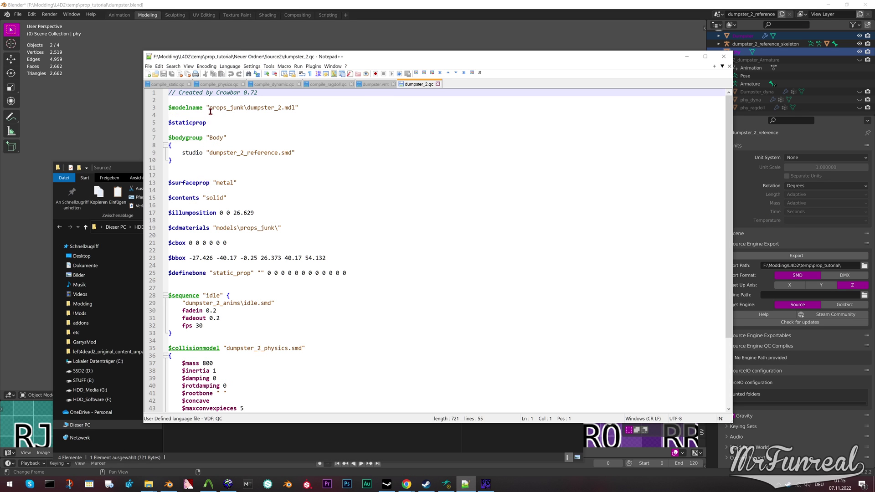
left_click(209, 153)
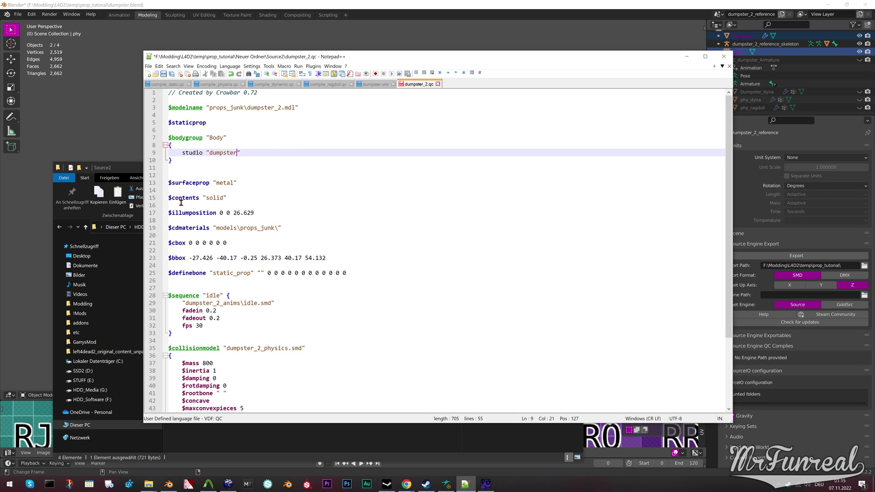
Replace the $cdmaterials line with the models/mrfunreal/dumpster line from compile_ragdoll.qc
left_click(334, 85)
triple_click(248, 138)
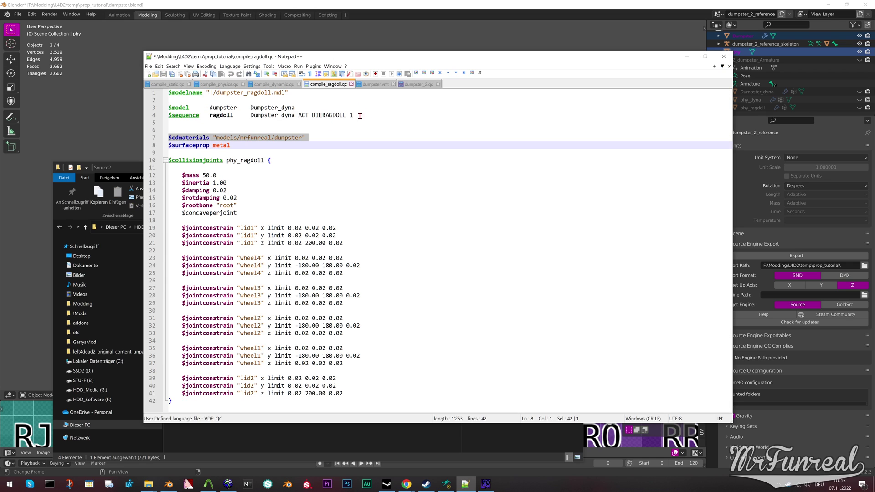
left_click(418, 85)
triple_click(239, 228)
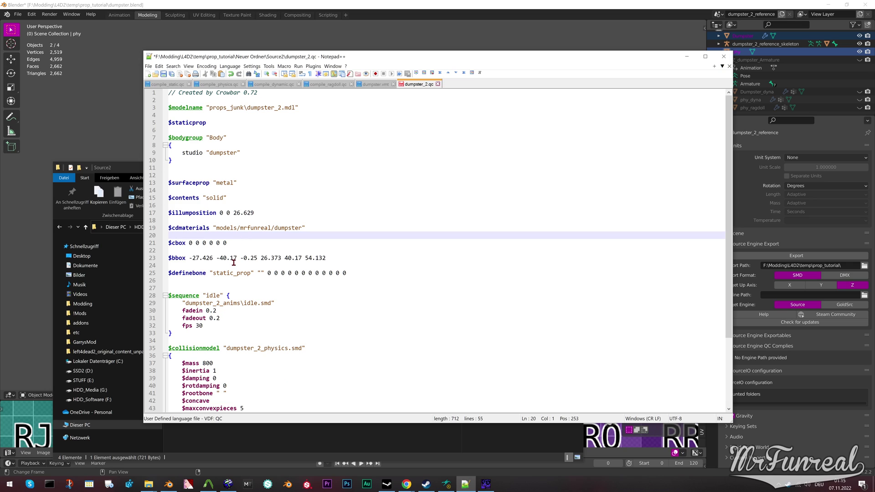
Shorten the sequence to $sequence "idle" dumpster and set $collisionmodel to "phy"
double_click(222, 152)
key("ctrl+c")
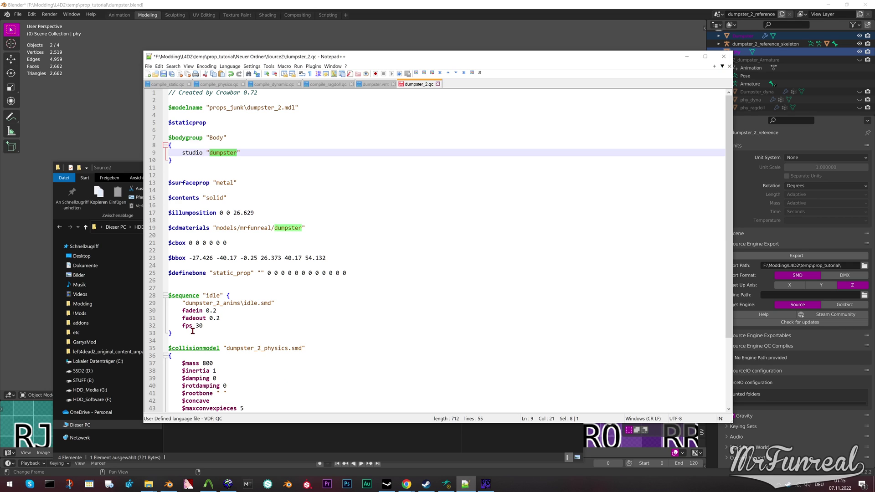
left_click_drag(192, 331, 223, 296)
key("ctrl+v")
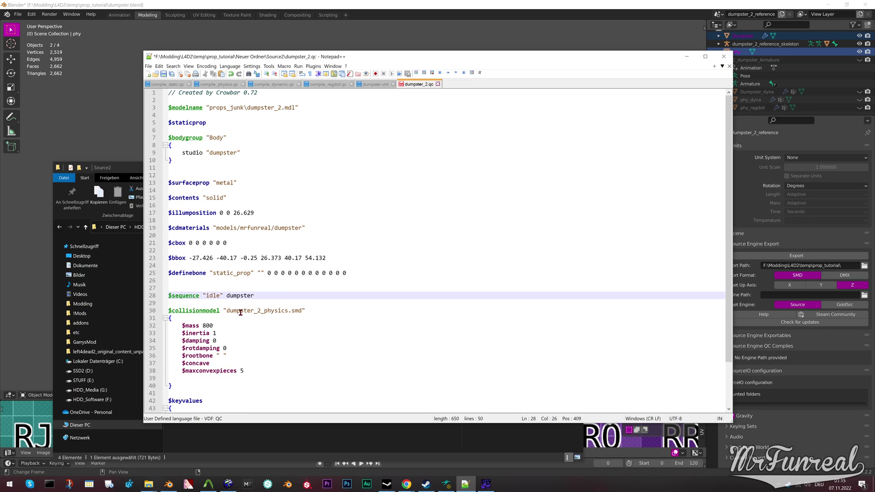
left_click(229, 310)
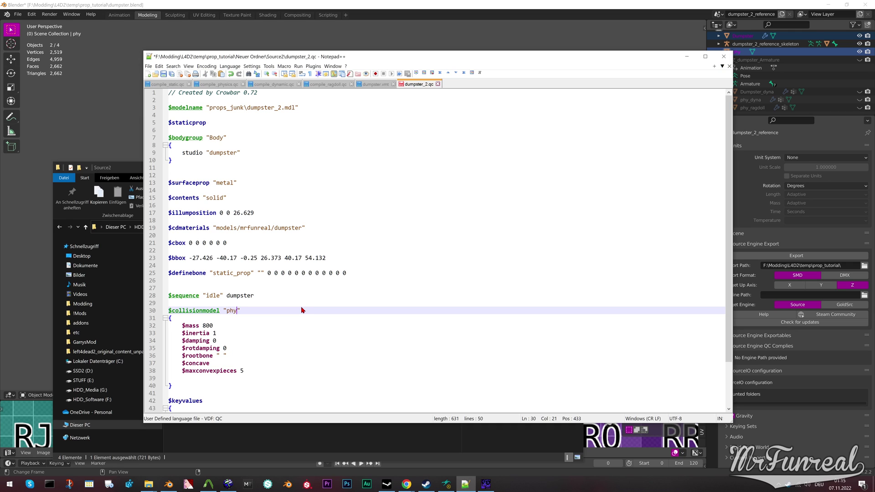
scroll(301, 310, "down", 3)
scroll(301, 310, "up", 3)
Load the edited dumpster_2.qc from prop_tutorial into Crowbar's Compile tab
left_click(148, 484)
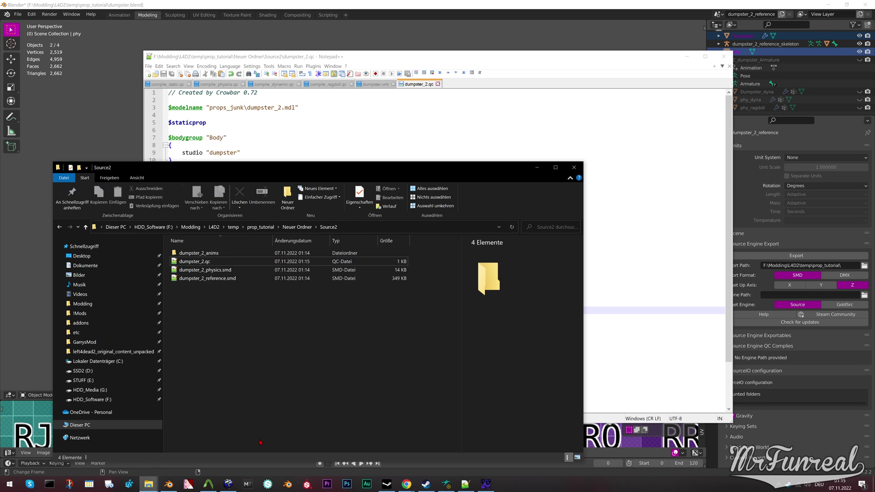
left_click(260, 227)
key("alt+Tab")
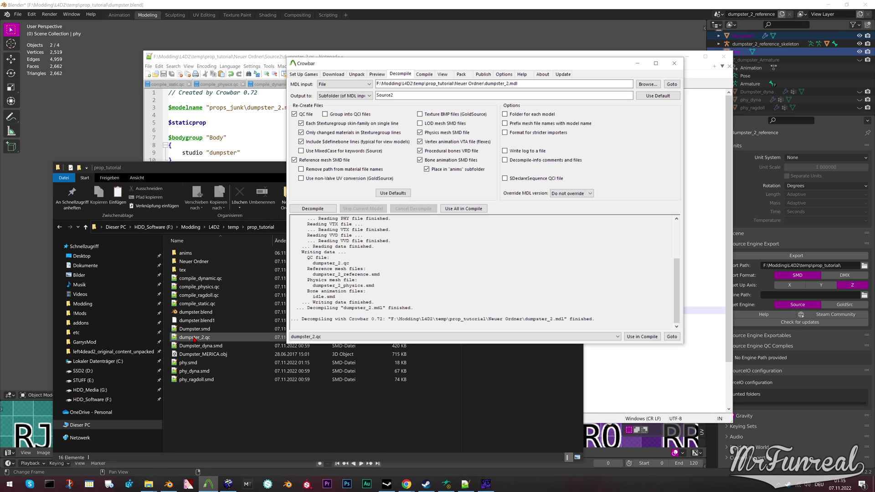
double_click(195, 337)
key("alt+Tab")
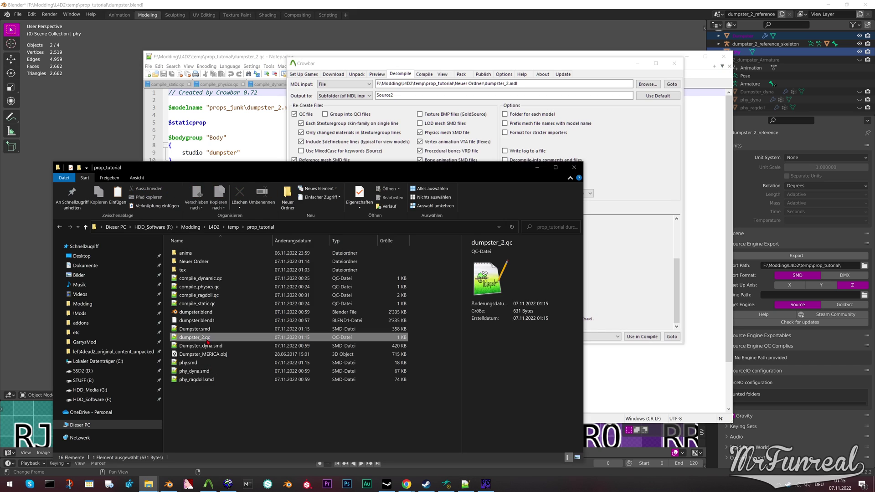
left_click_drag(194, 337, 411, 114)
Compile dumpster_2.qc and open the output props_junk folder to see the new files
left_click(307, 203)
left_click(672, 95)
double_click(301, 184)
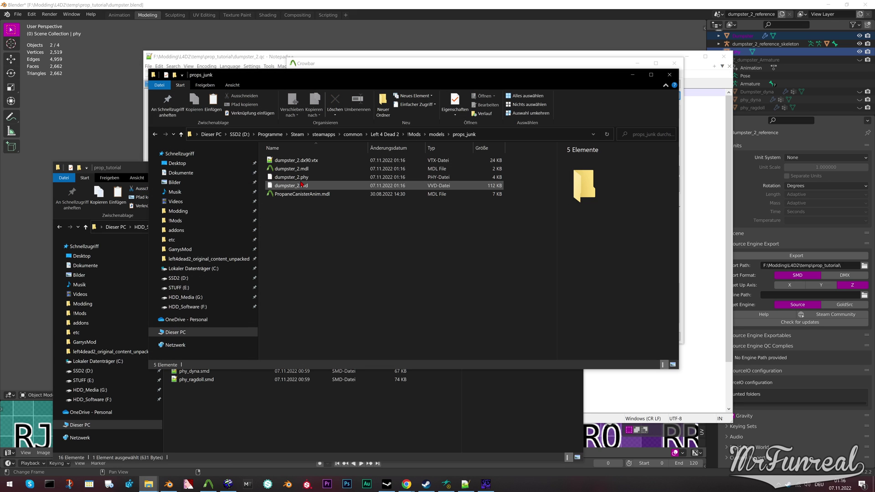